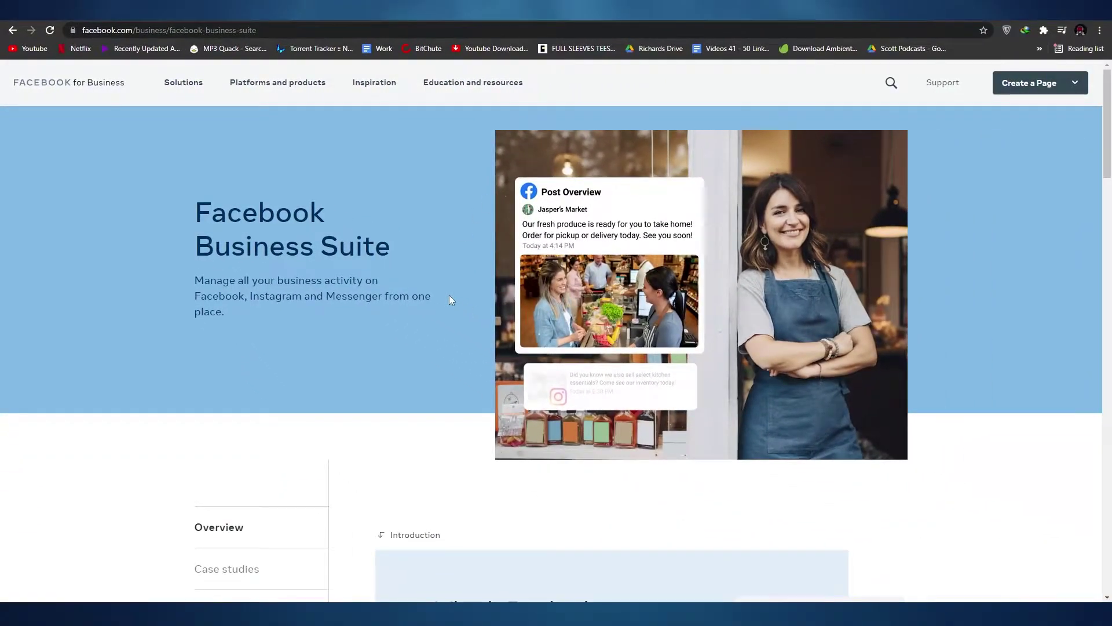
Step: Read through the Facebook Business Suite overview page, including its introduction and key features
scroll(450, 294, "down", 12)
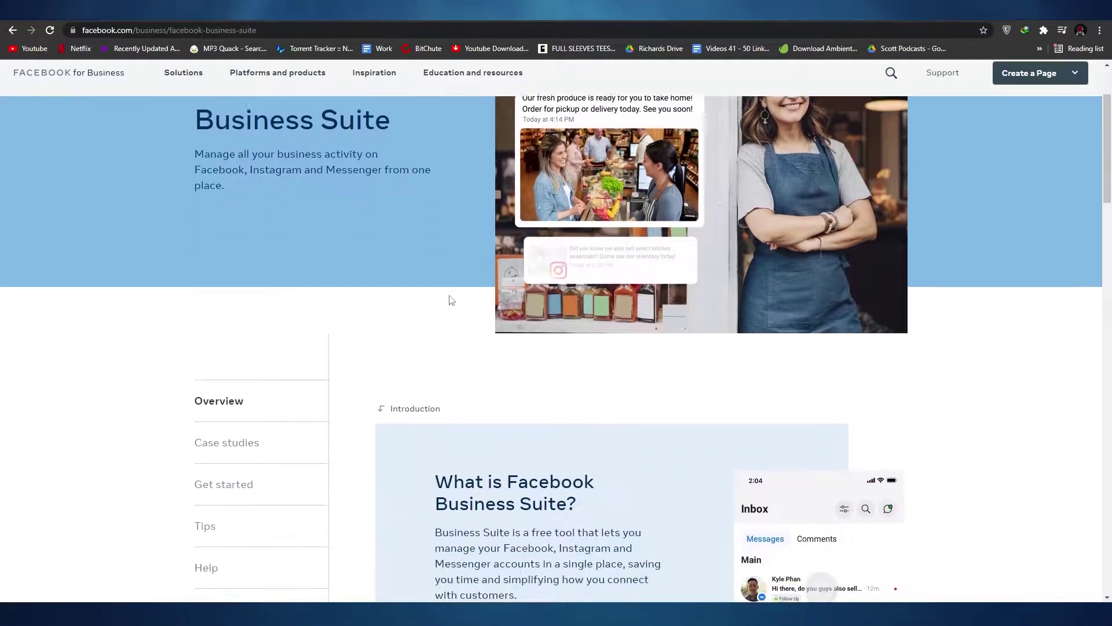
scroll(451, 299, "down", 16)
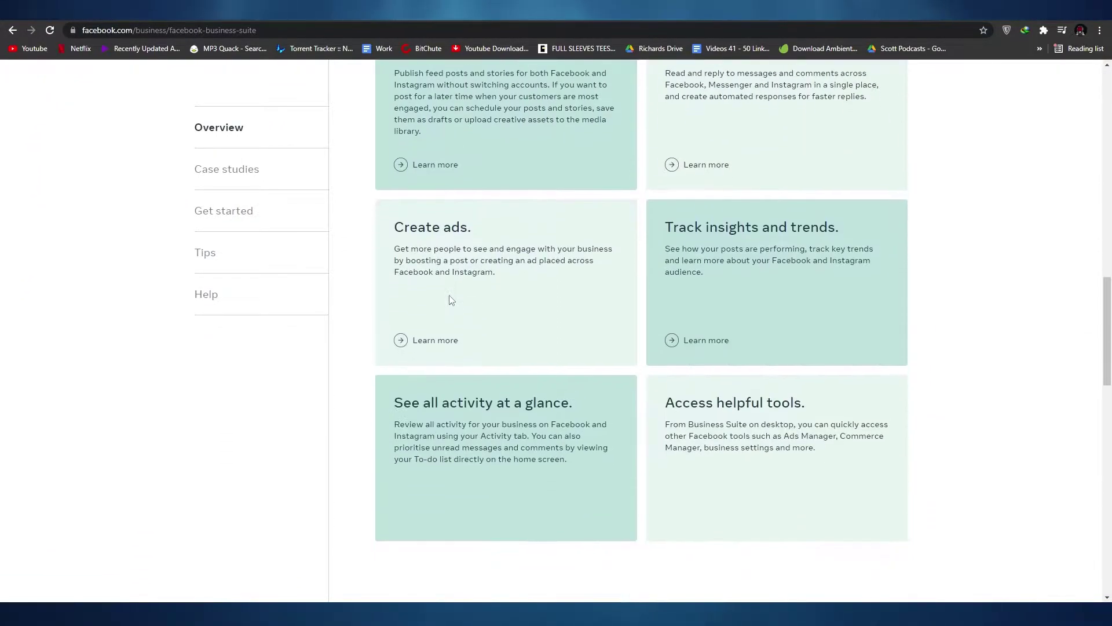
scroll(449, 296, "down", 5)
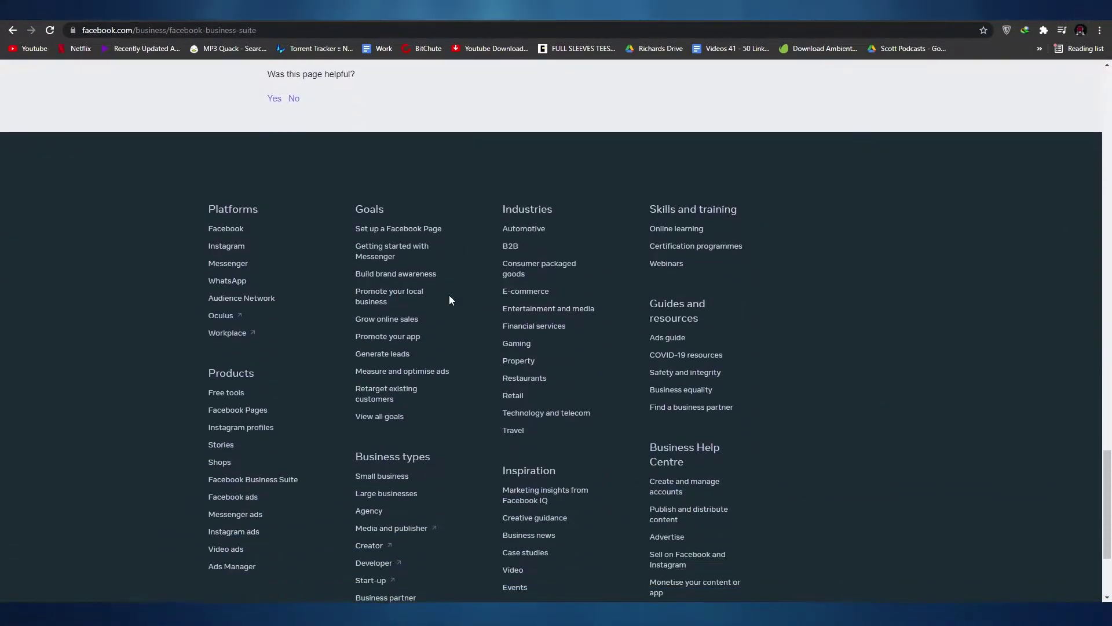
scroll(474, 322, "up", 7)
scroll(475, 336, "up", 20)
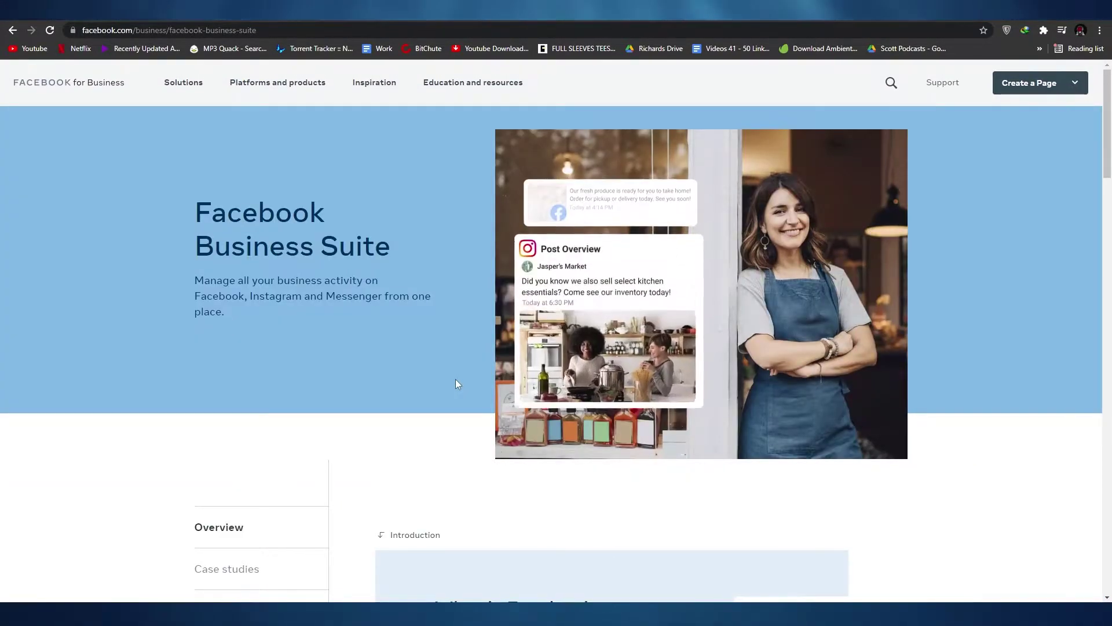
scroll(455, 384, "down", 6)
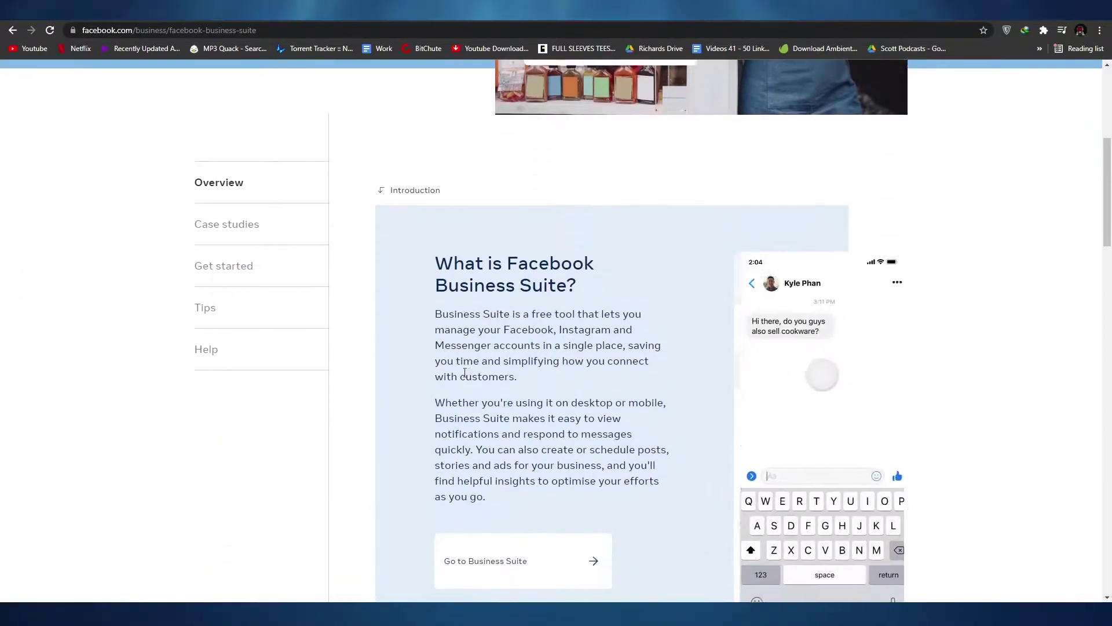
scroll(528, 351, "up", 4)
scroll(1020, 127, "up", 1)
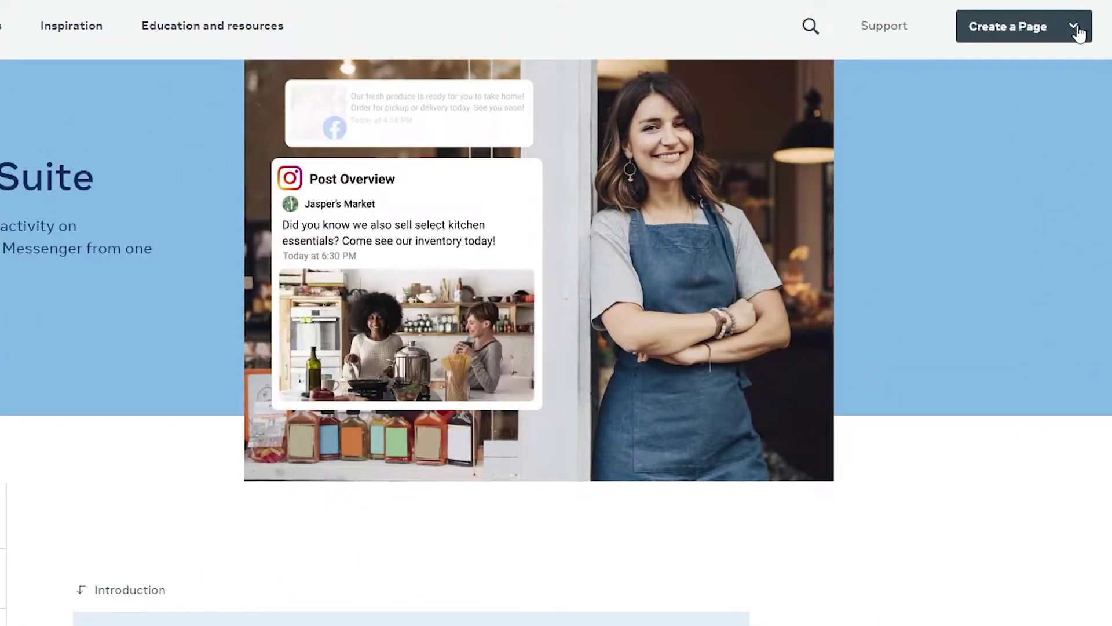
Step: Create a Page named Test in the Information technology company category with the description "This is a test page, I don't know what I'm doing"
left_click(1078, 34)
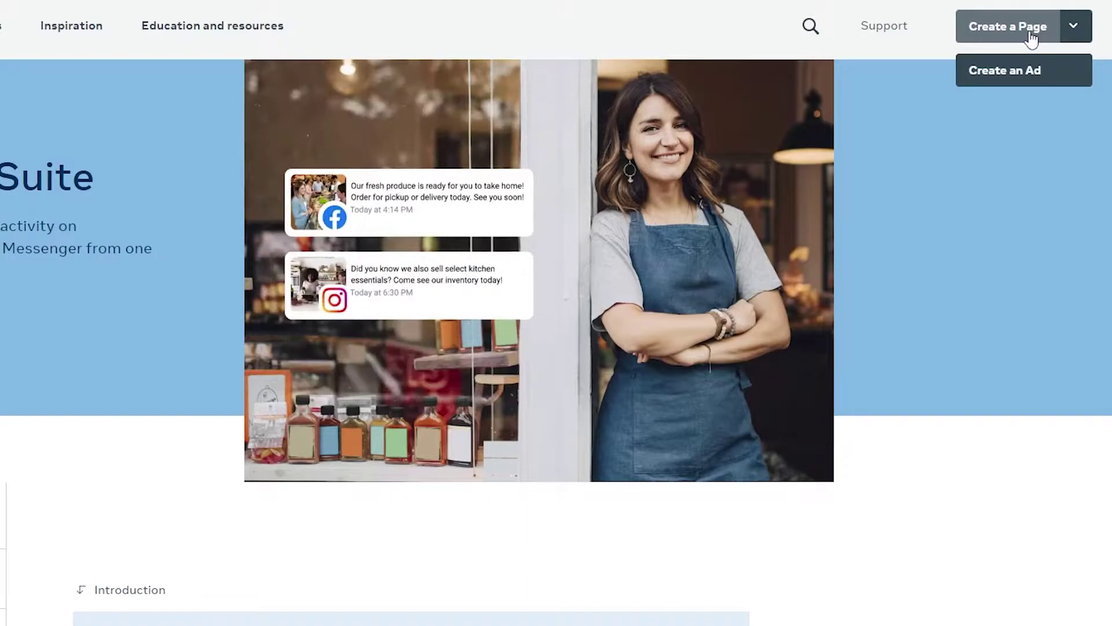
left_click(1030, 33)
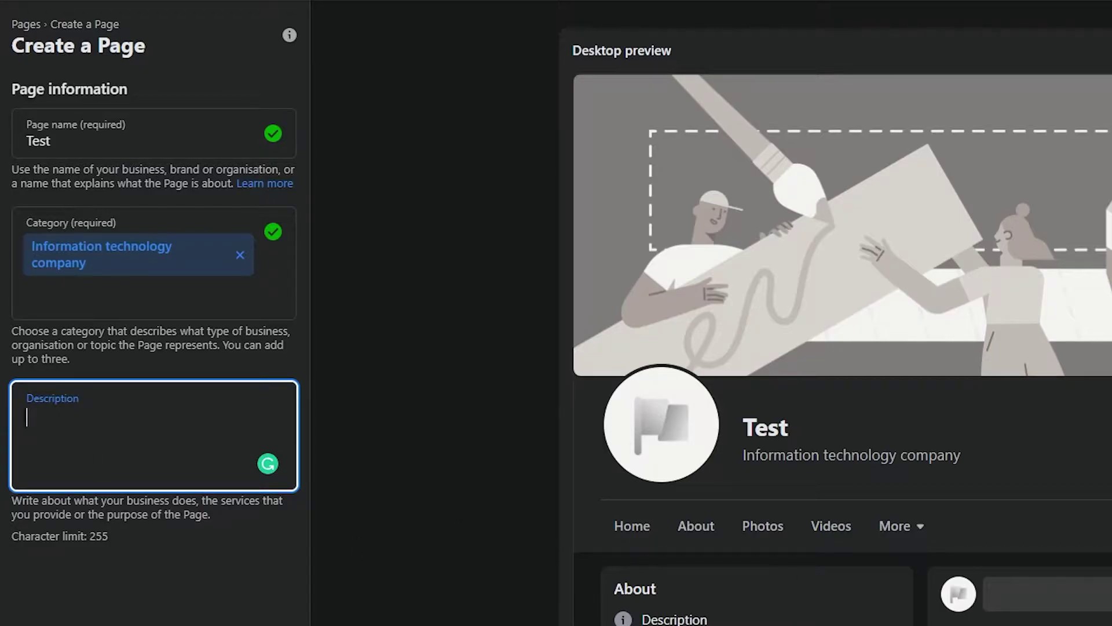
type("This is a test page, I don't know what I'm doing")
left_click(548, 524)
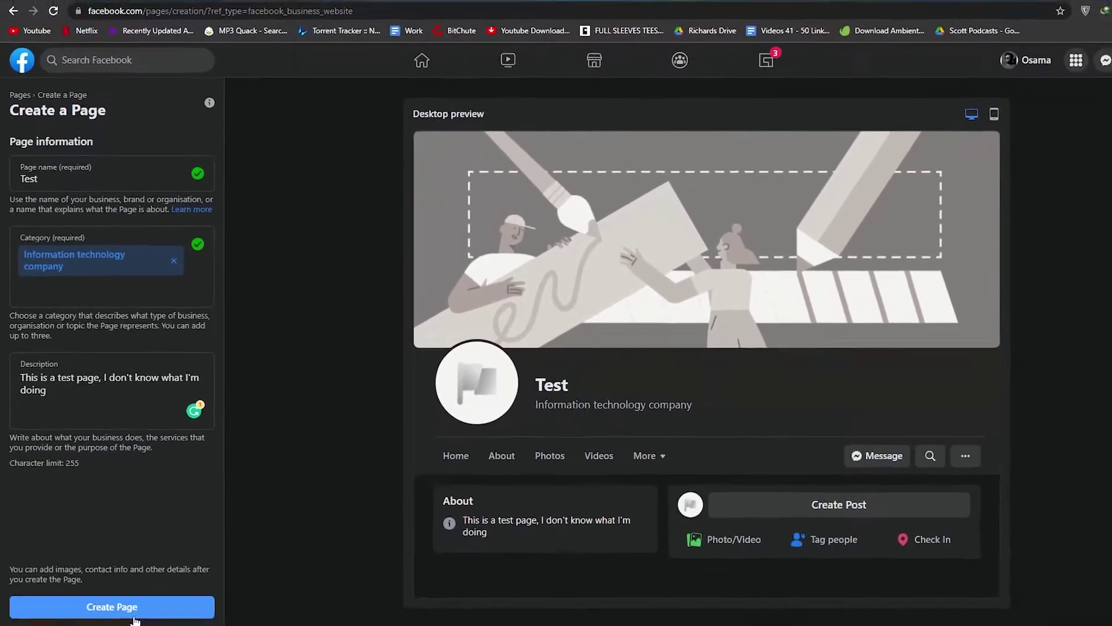
left_click(141, 604)
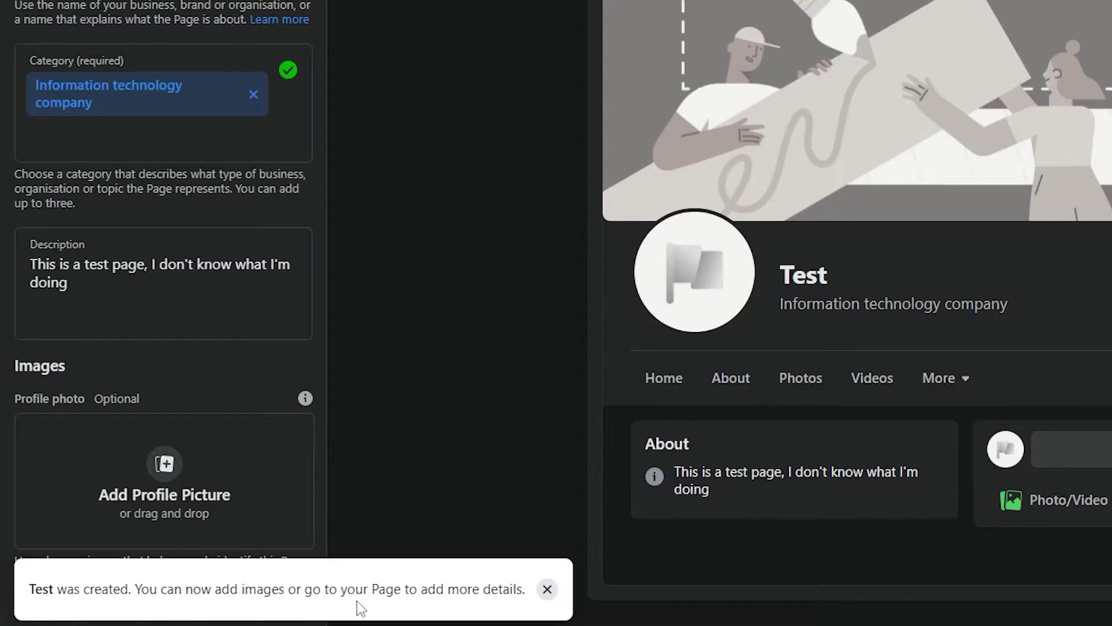
left_click(545, 589)
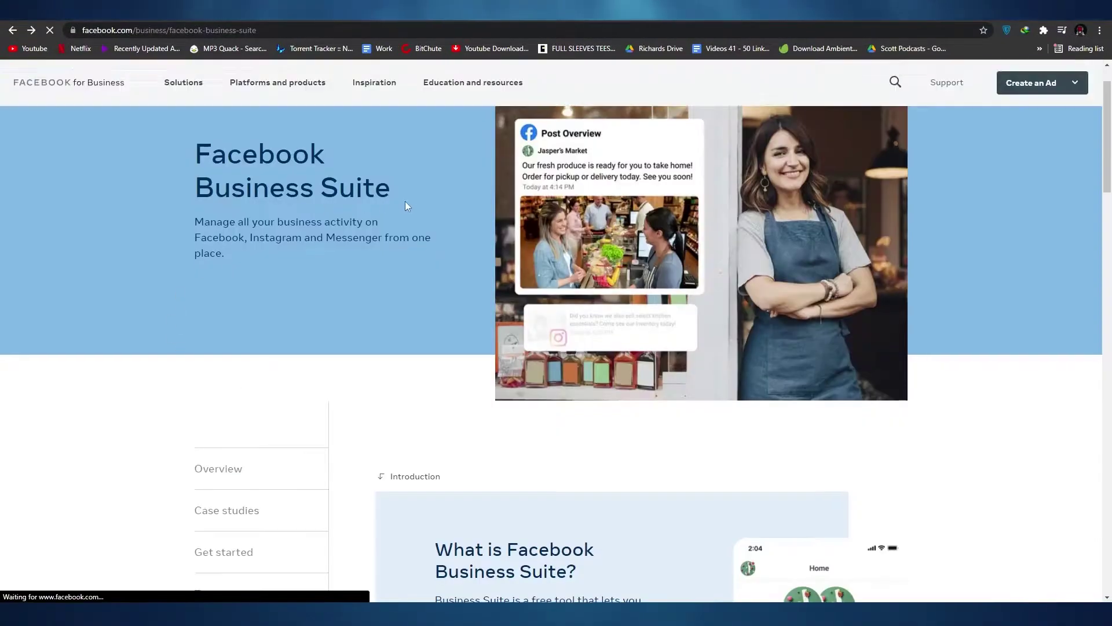
Step: Go to Business Suite from its overview page and look over the home dashboard's alerts, updates and recent posts
scroll(405, 209, "down", 2)
scroll(385, 319, "down", 8)
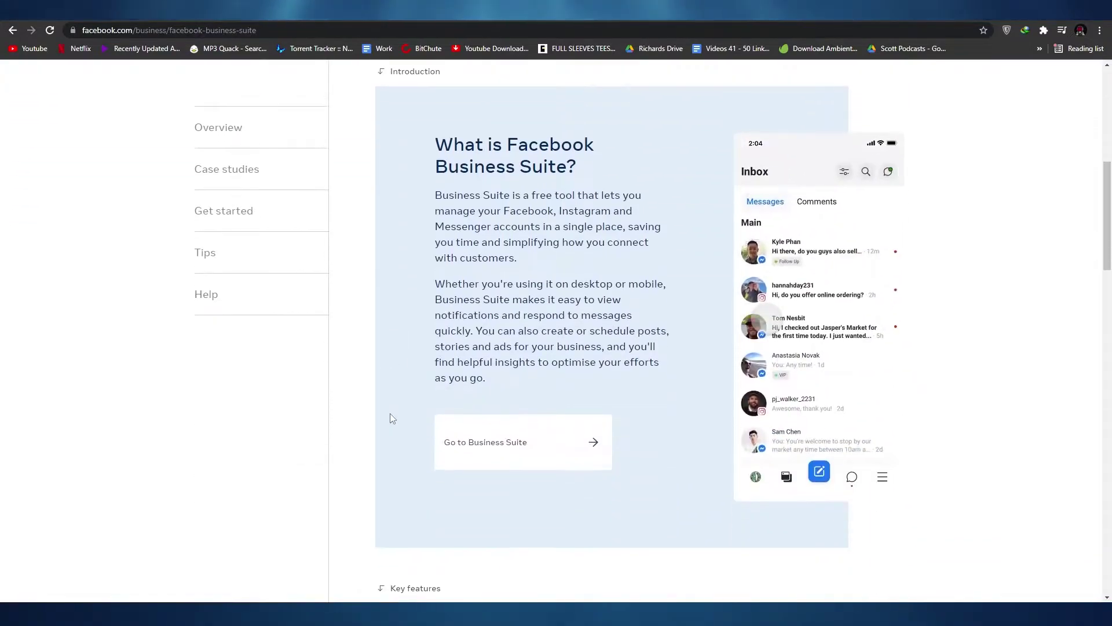
scroll(391, 412, "down", 5)
scroll(390, 416, "up", 4)
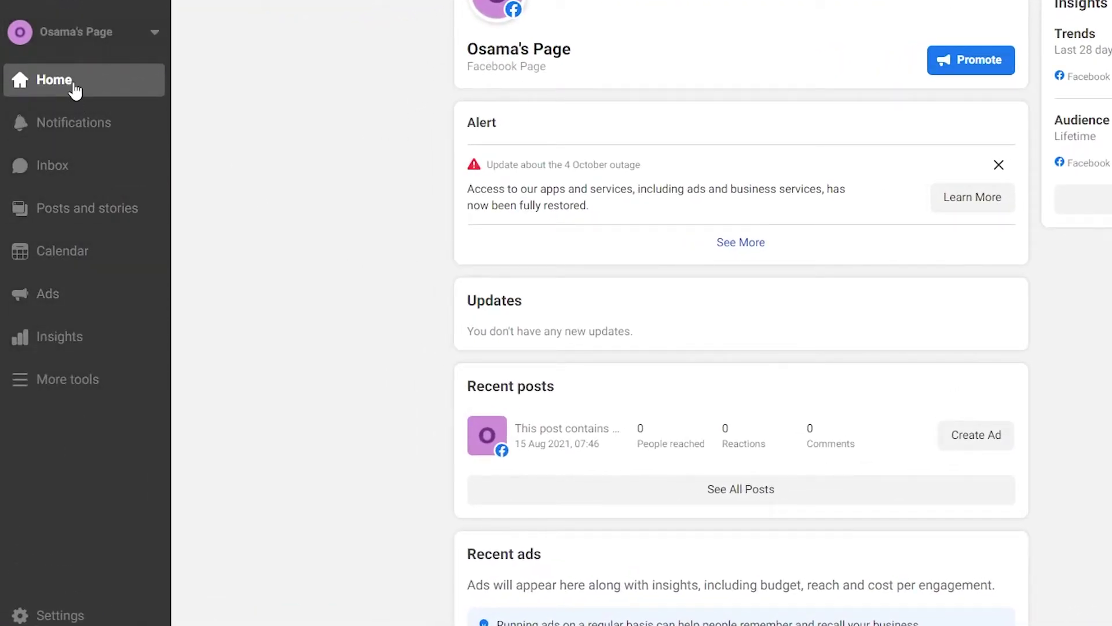
scroll(522, 232, "down", 2)
scroll(581, 314, "up", 2)
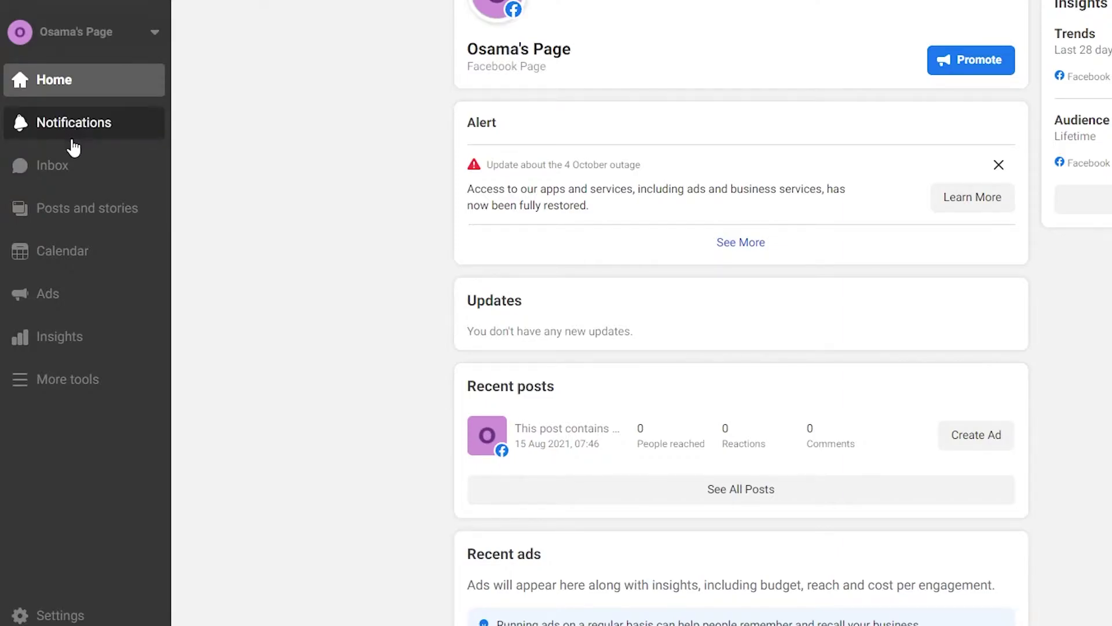
Step: Look through the Inbox and the Posts and stories sections and check the list of additional tools
left_click(63, 178)
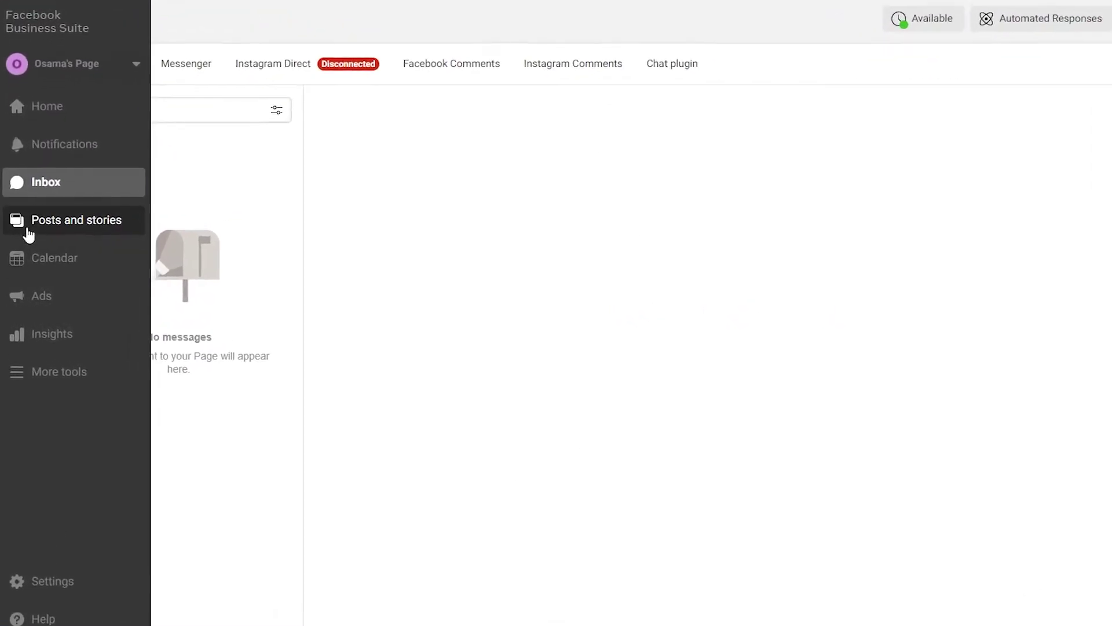
left_click(29, 232)
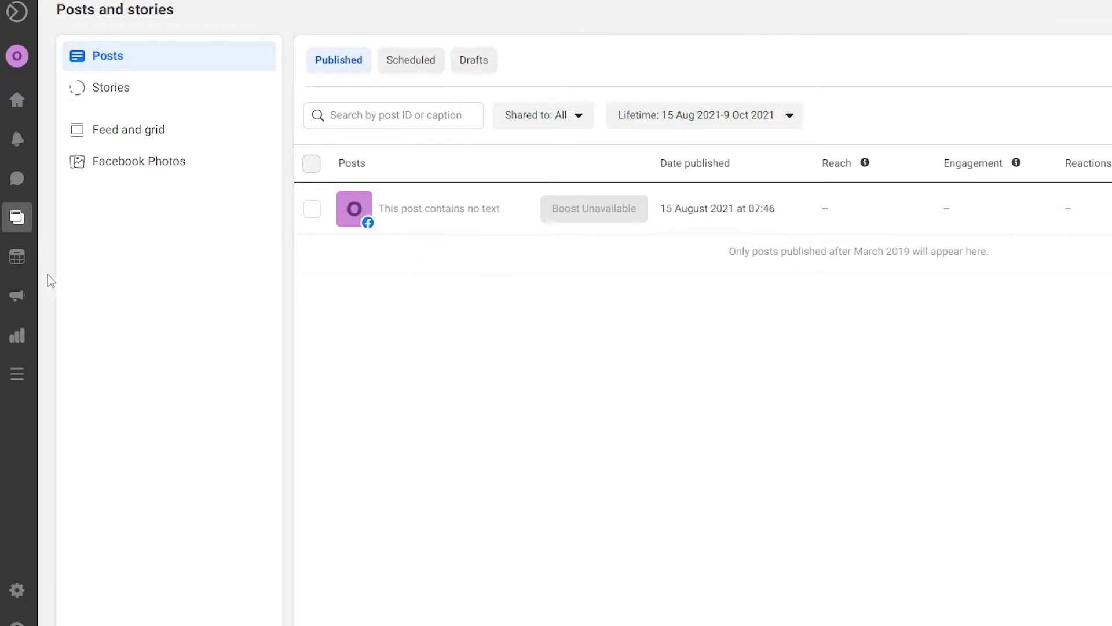
mouse_move(16, 268)
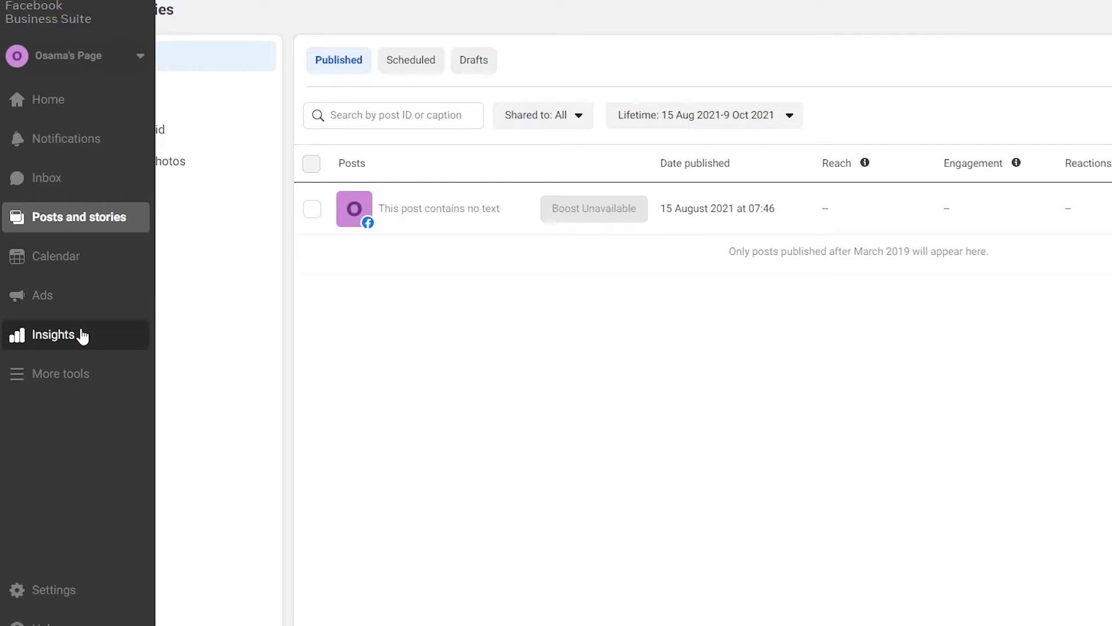
left_click(85, 387)
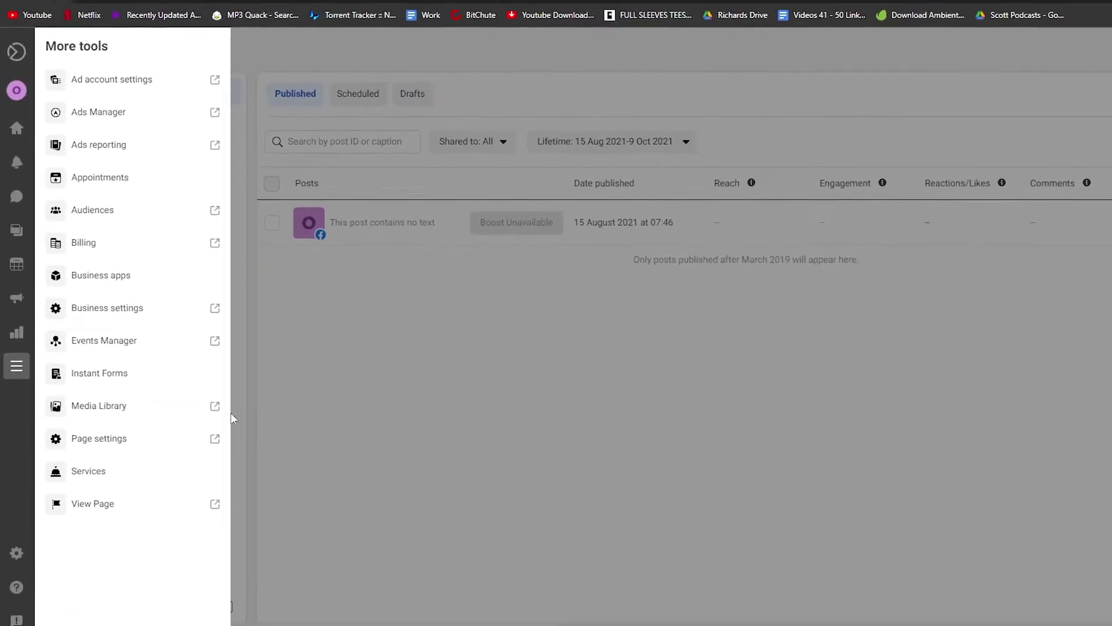
left_click(399, 295)
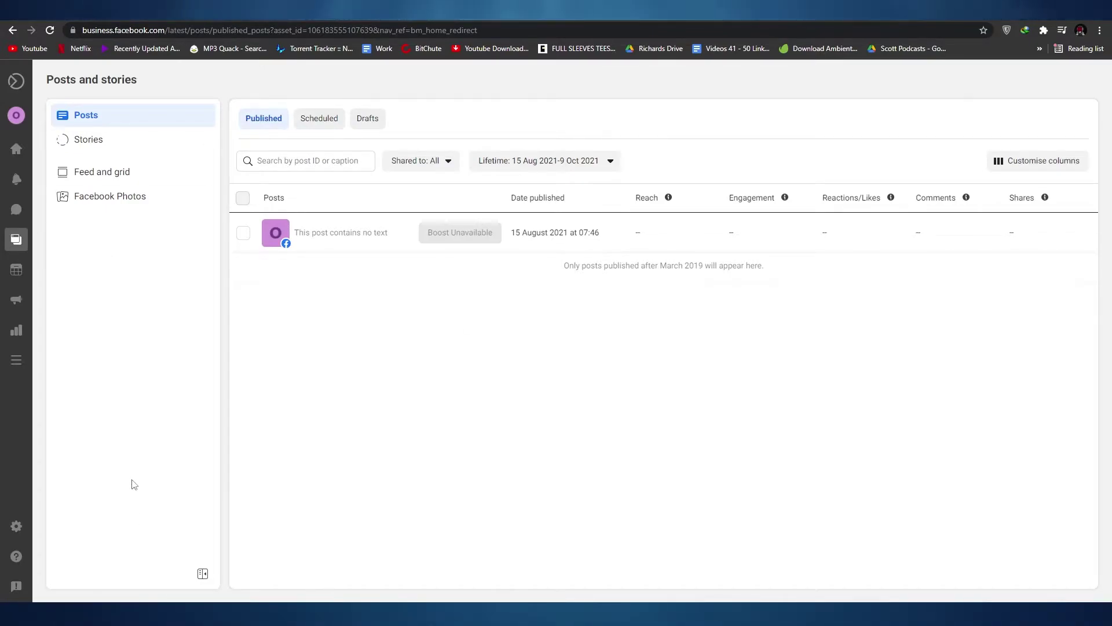
Step: Open the Instagram accounts section of the business settings
mouse_move(9, 324)
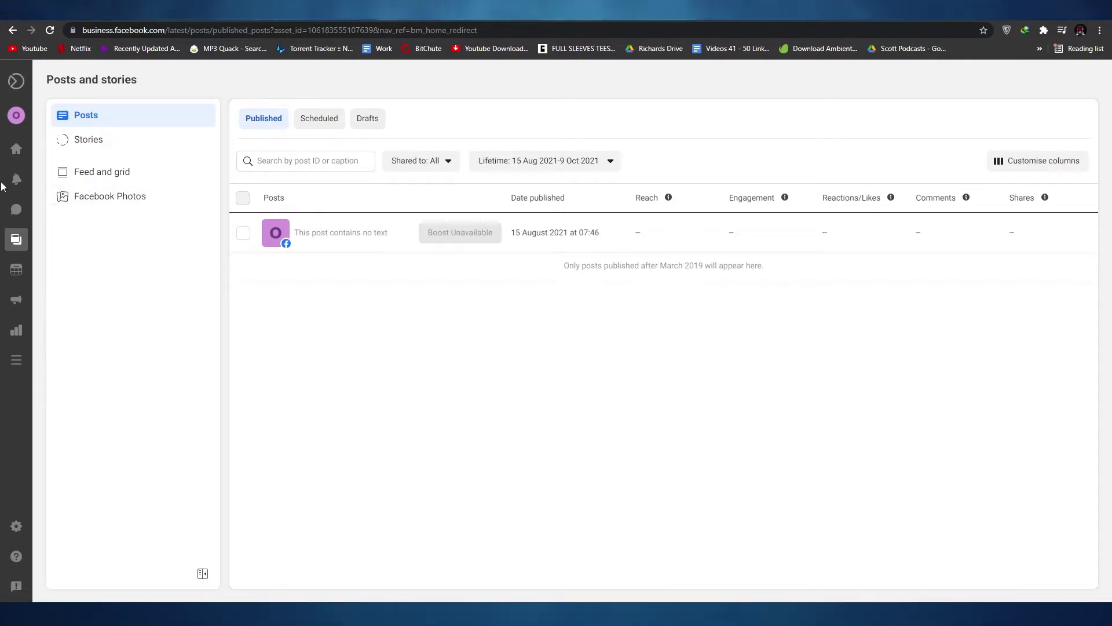
left_click(23, 528)
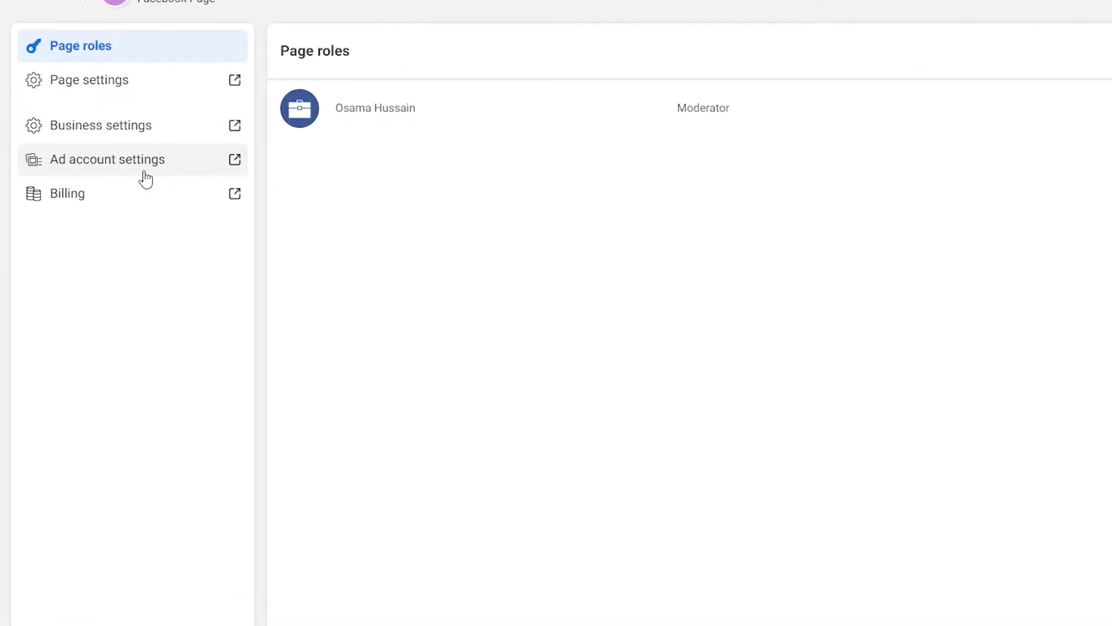
left_click(191, 137)
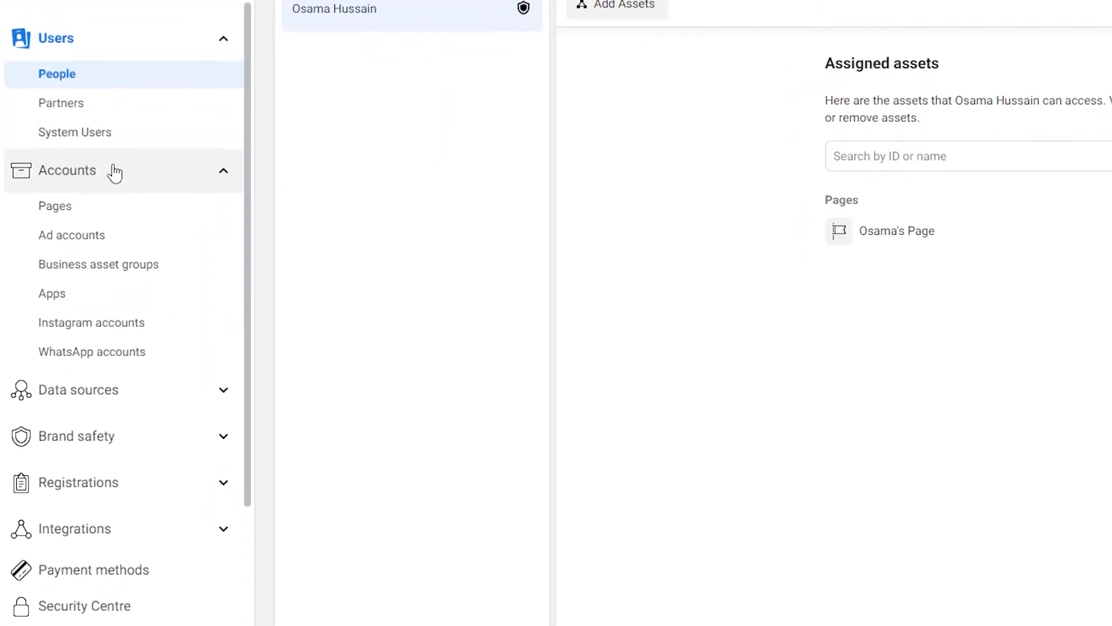
left_click(100, 327)
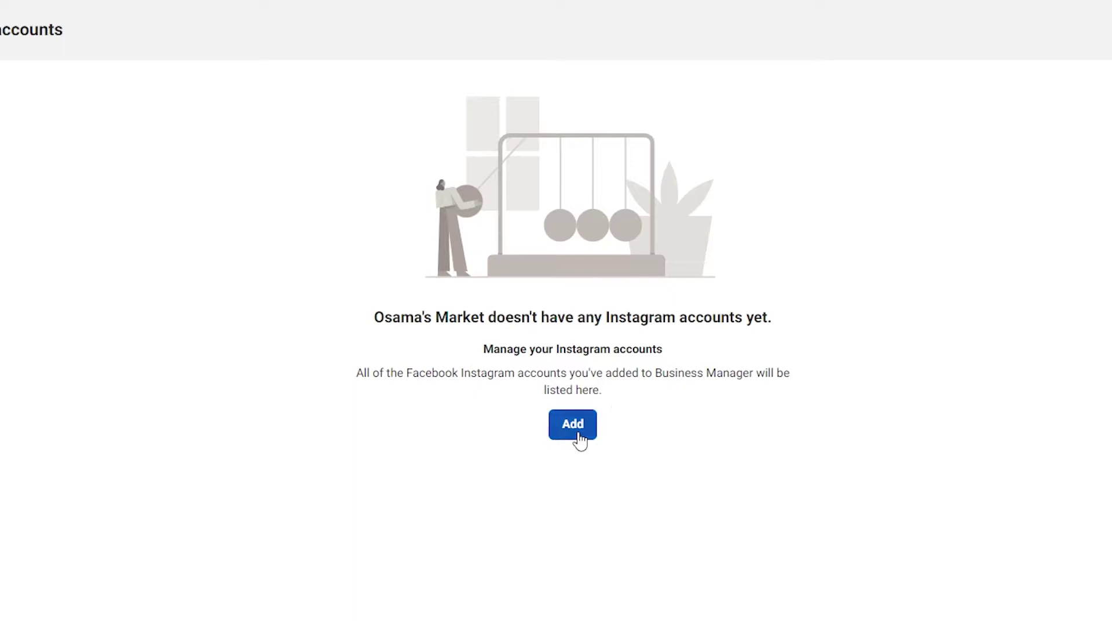
Step: Connect an Instagram account to the business without assigning any ad accounts to it
left_click(578, 432)
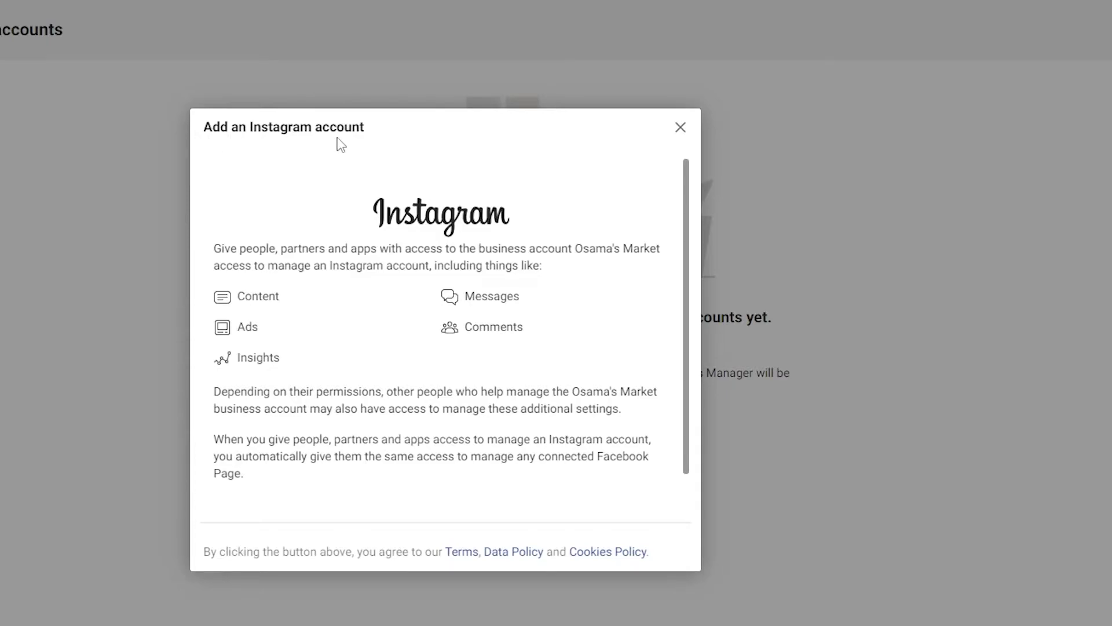
scroll(346, 171, "down", 2)
scroll(388, 429, "down", 1)
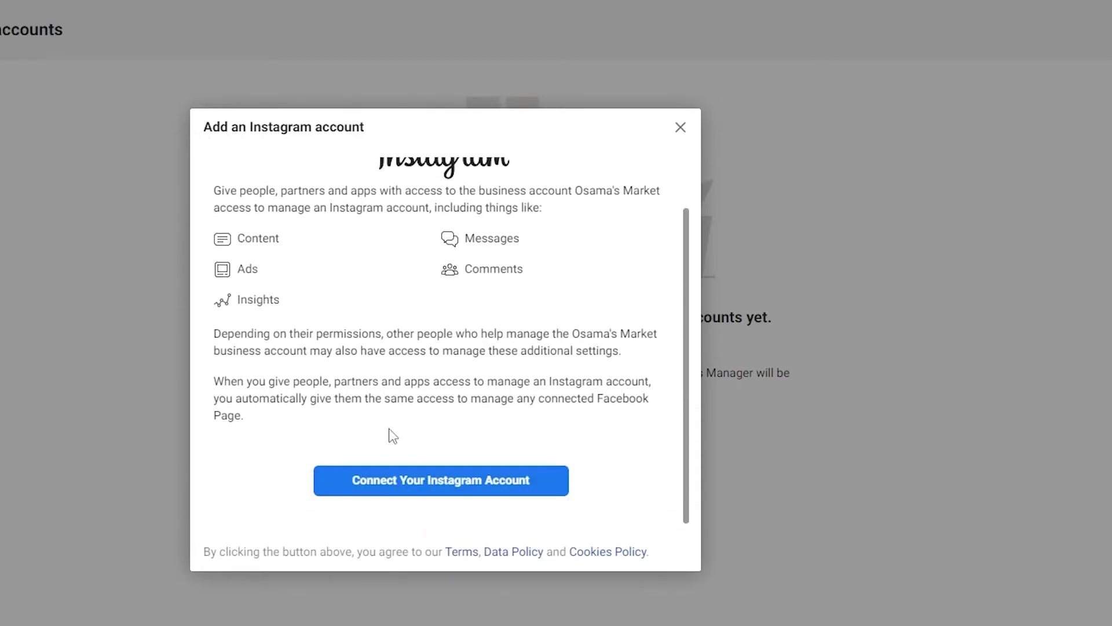
left_click(438, 496)
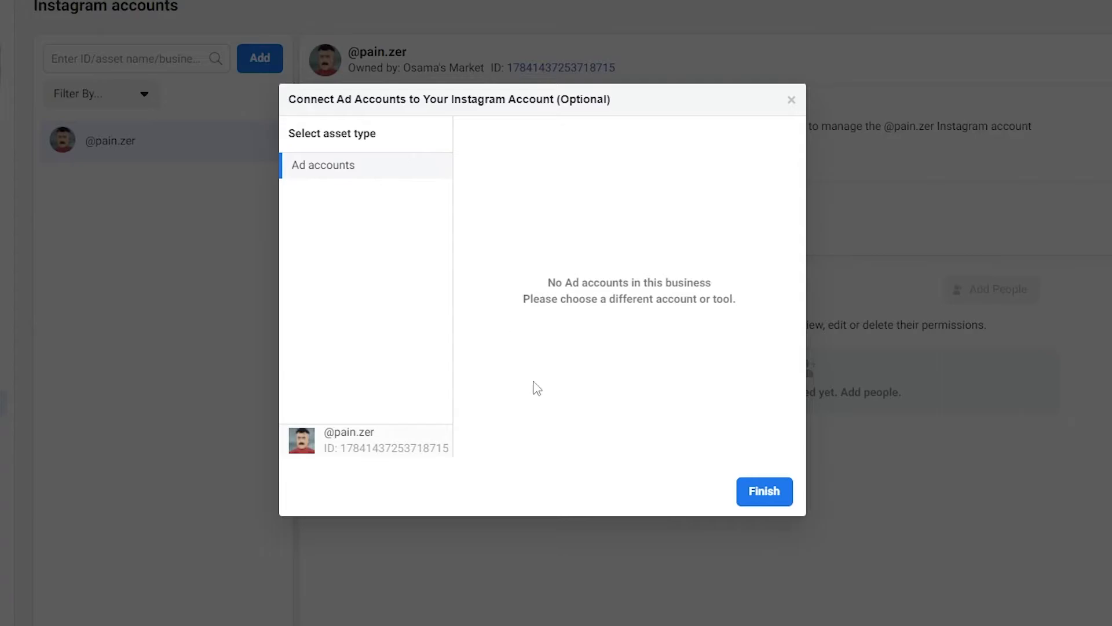
left_click(764, 491)
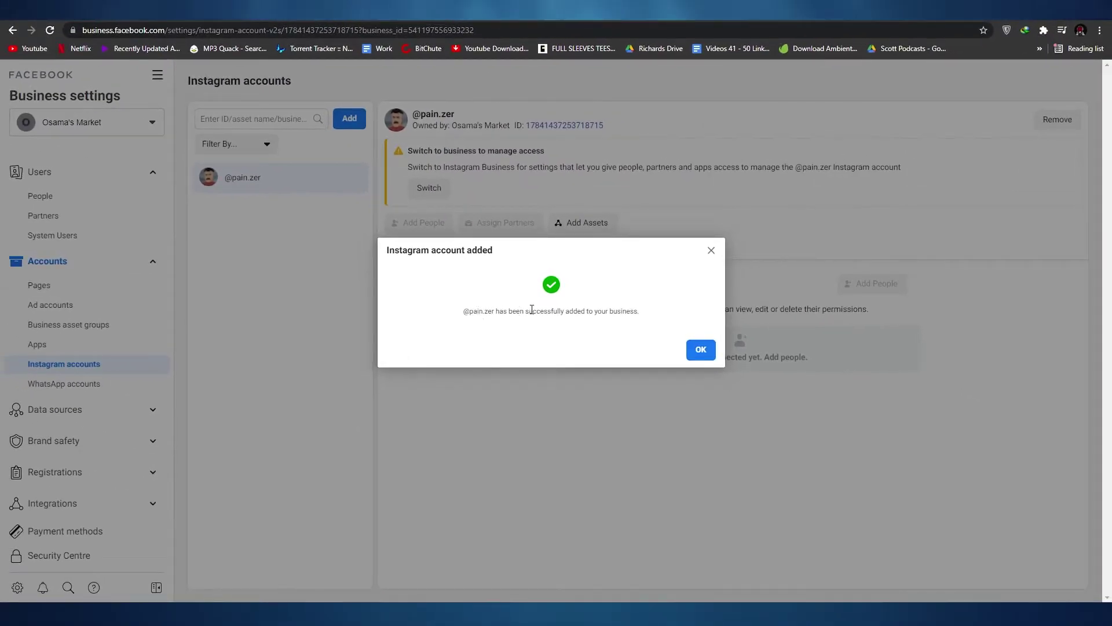
left_click(700, 350)
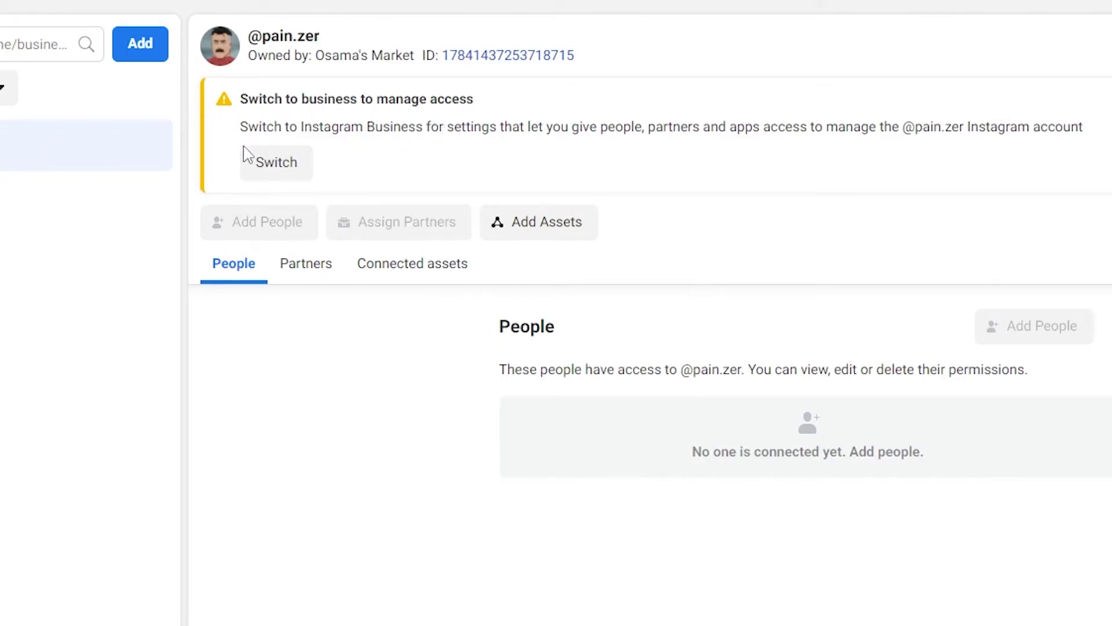
Step: Convert the connected Instagram account to a Business account and log in to enable the additional management settings
left_click(277, 163)
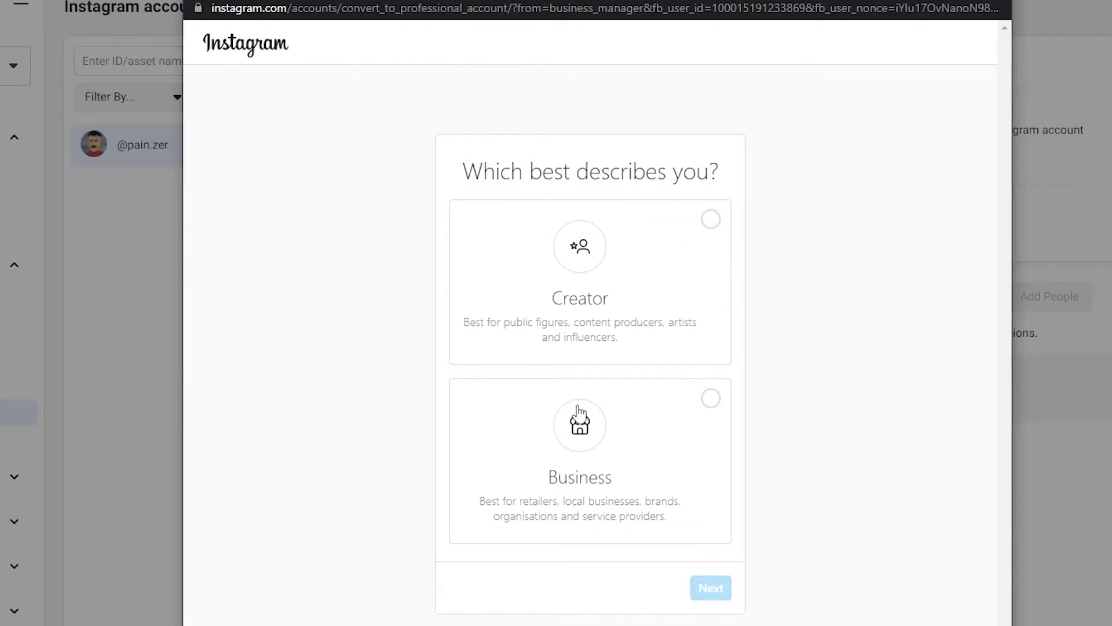
left_click(702, 602)
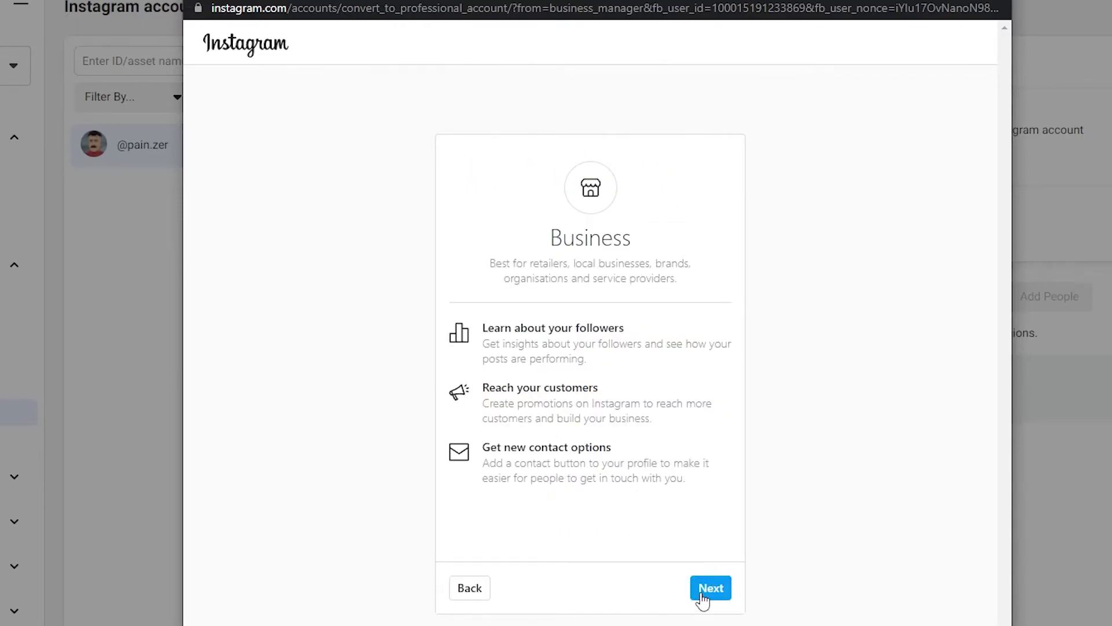
left_click(702, 597)
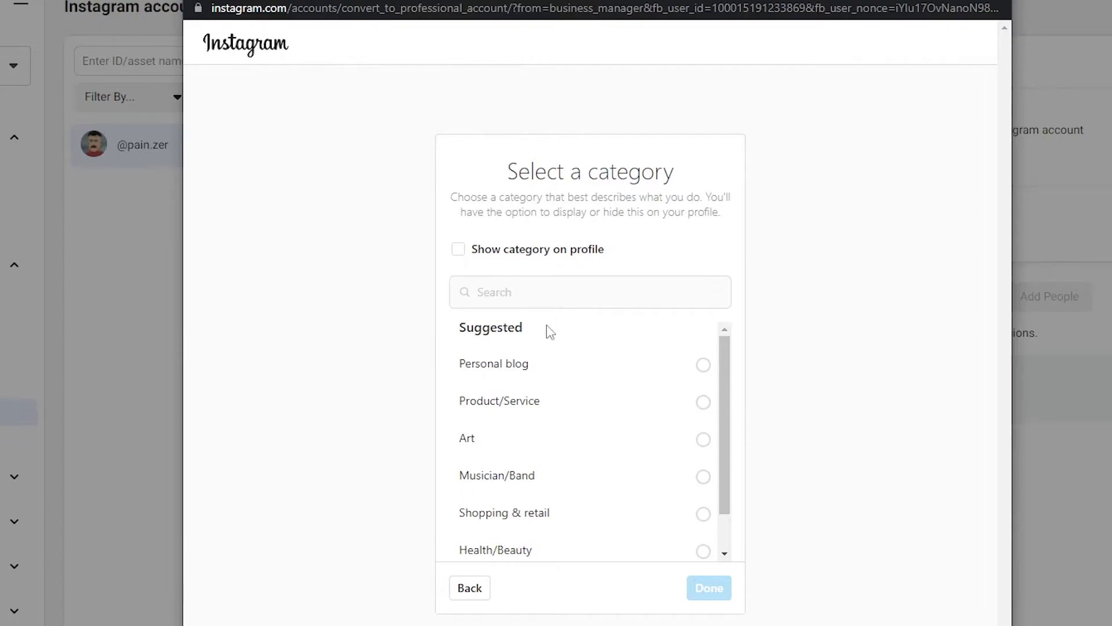
scroll(536, 434, "down", 2)
scroll(537, 443, "up", 2)
scroll(522, 443, "down", 1)
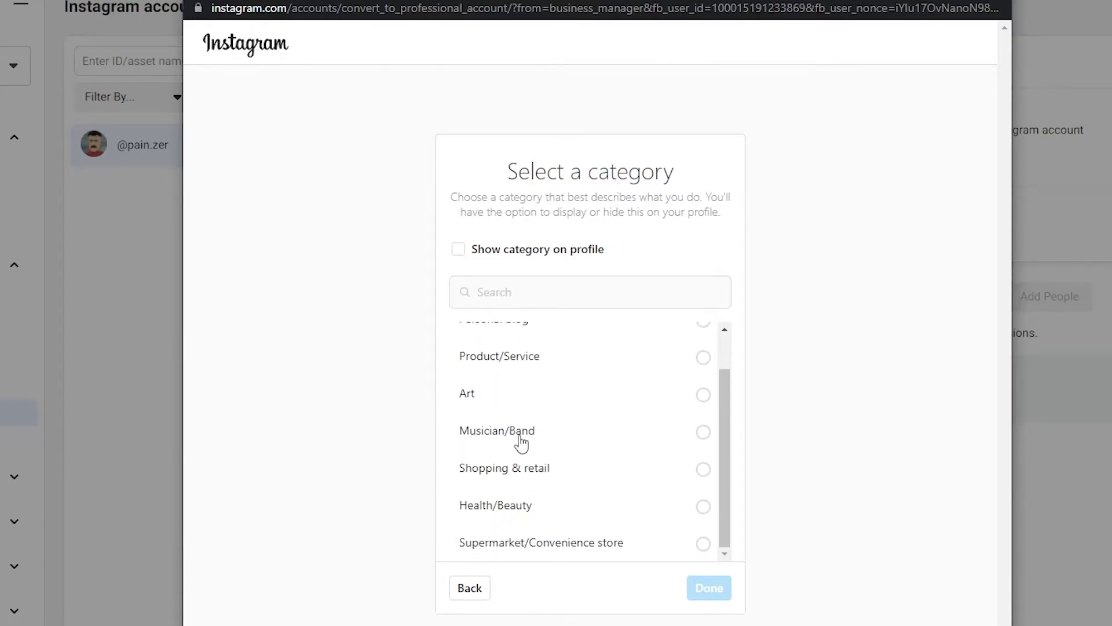
scroll(522, 443, "up", 1)
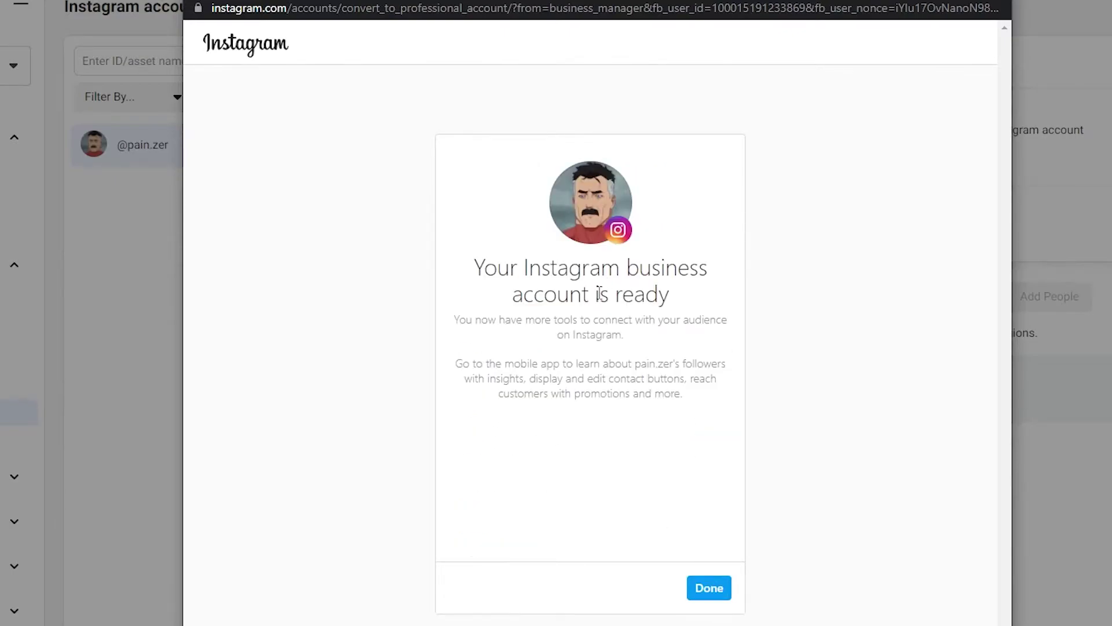
left_click(703, 594)
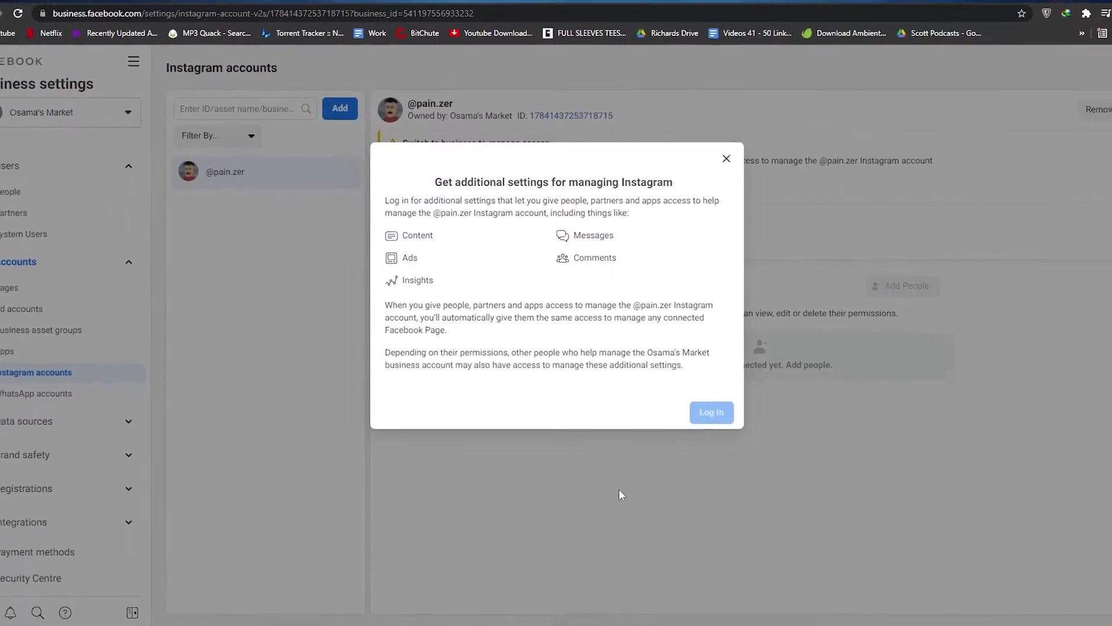
left_click(709, 412)
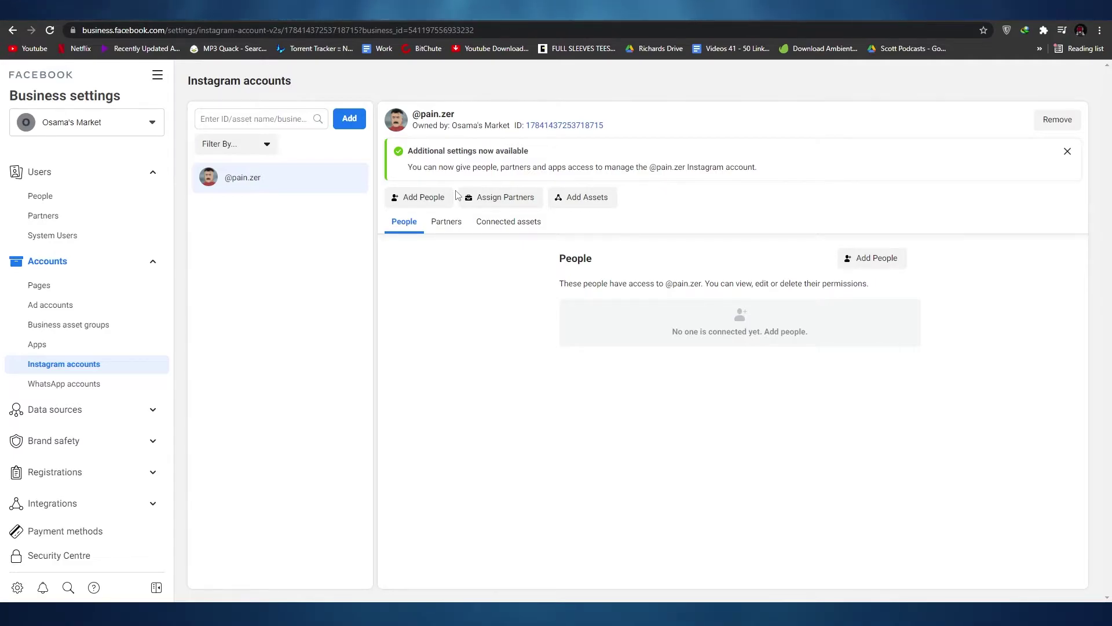
Step: Look over the business settings sections, the list of available Pages and the Home overview of the Test Page
scroll(87, 305, "down", 3)
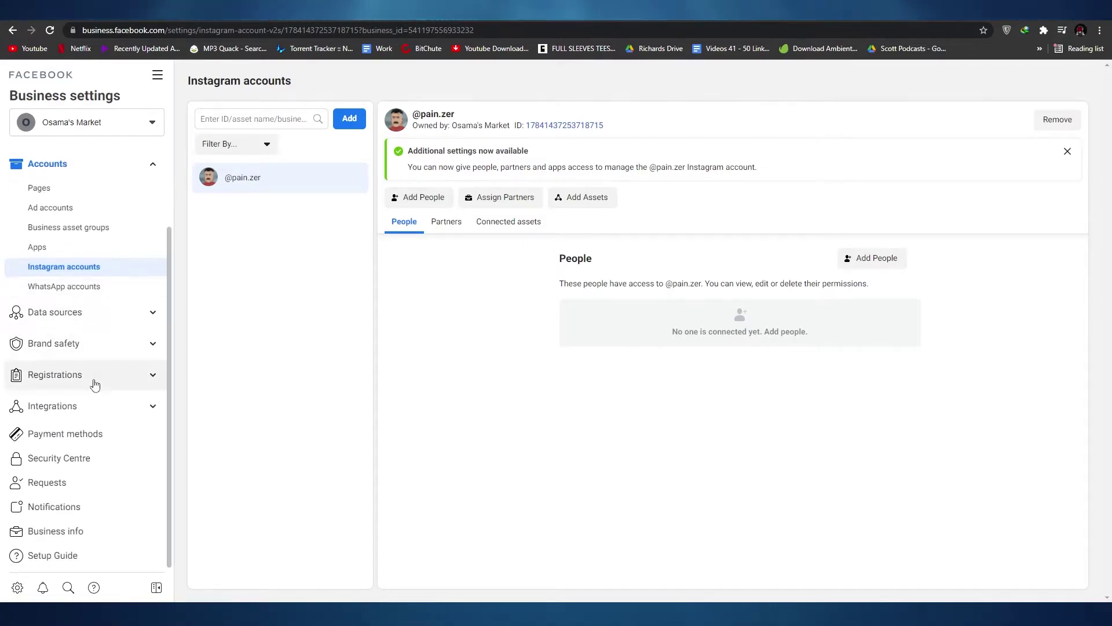
scroll(72, 466, "up", 3)
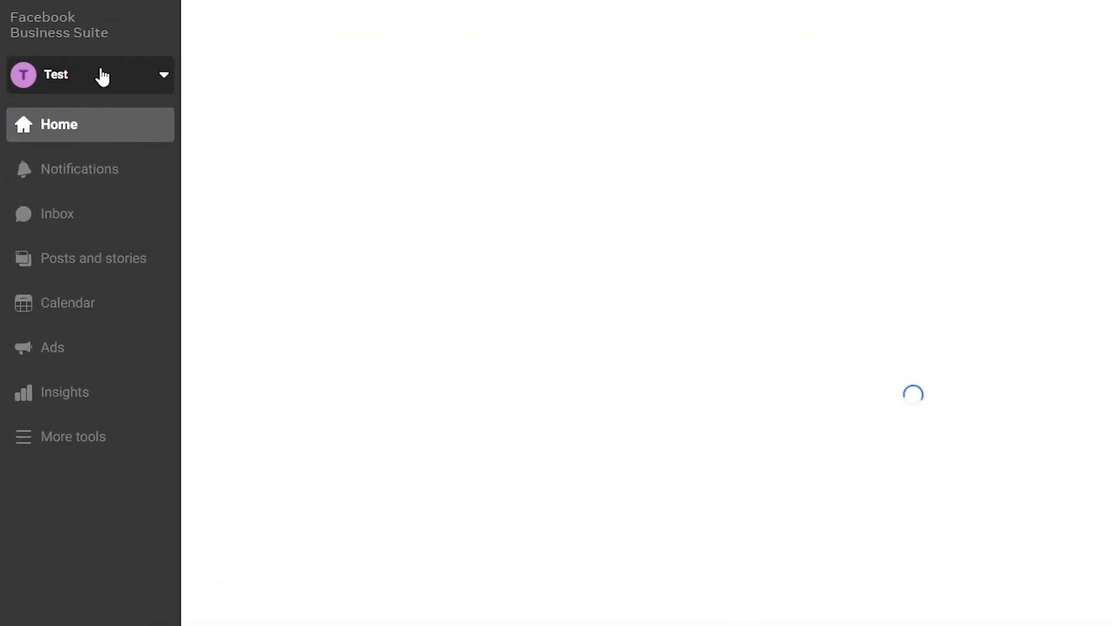
left_click(121, 73)
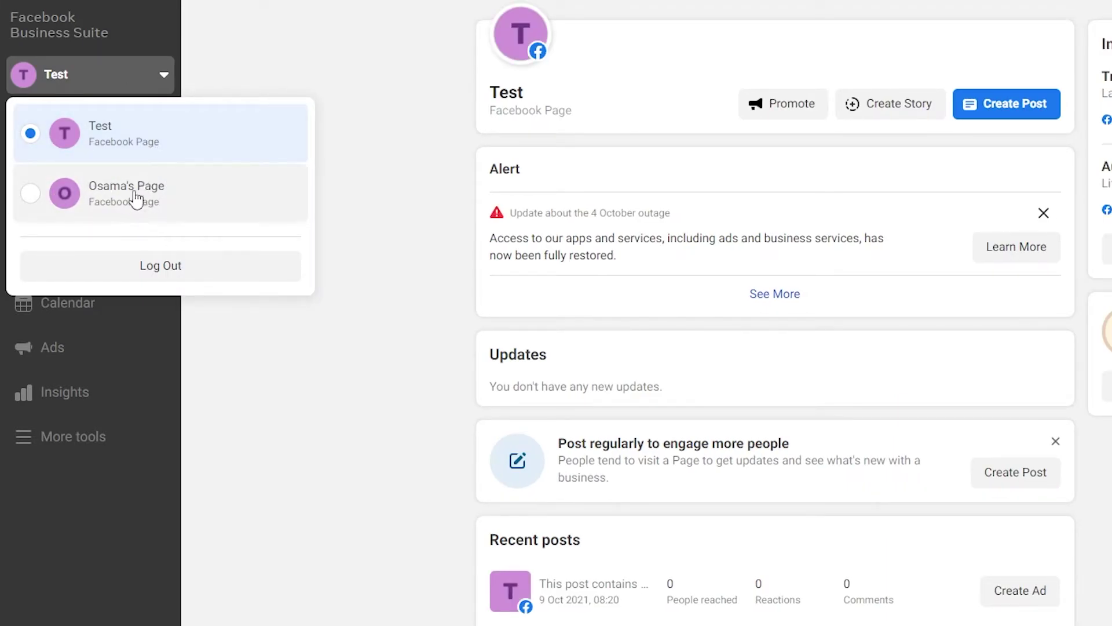
left_click(428, 307)
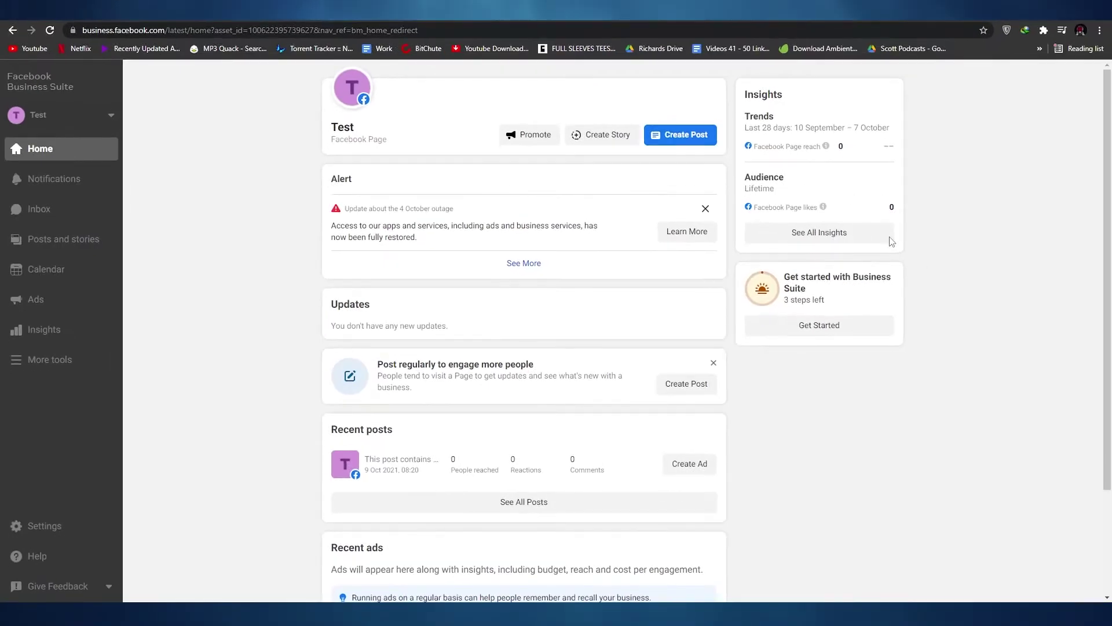
scroll(827, 310, "down", 2)
scroll(829, 312, "up", 2)
scroll(351, 262, "down", 2)
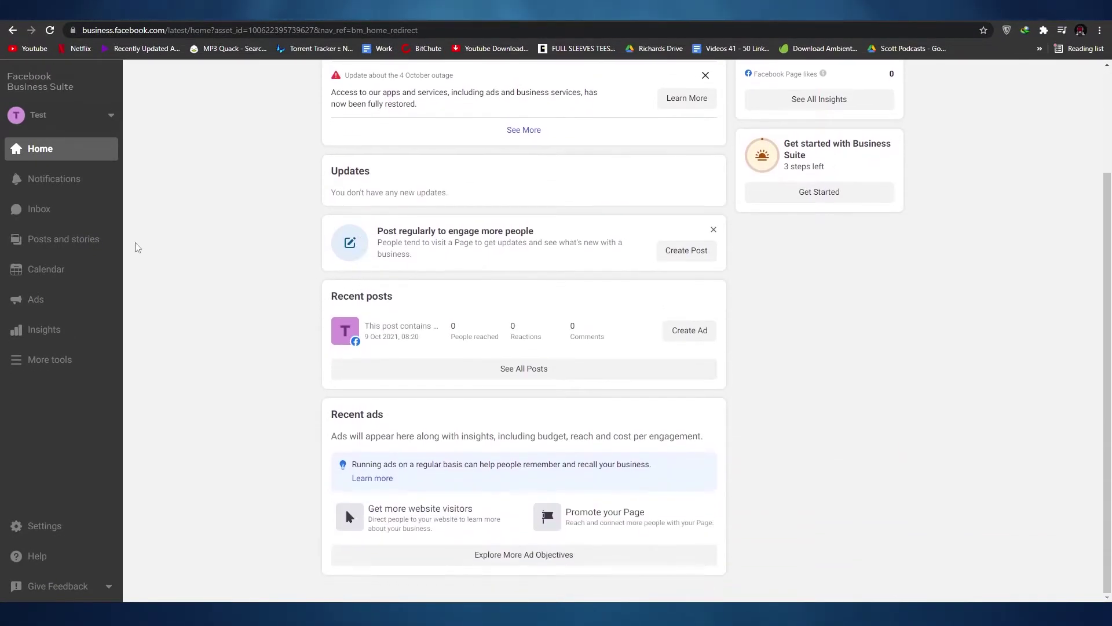
Step: Connect the Instagram account to the Test Page through the Page's Instagram connection settings
left_click(79, 189)
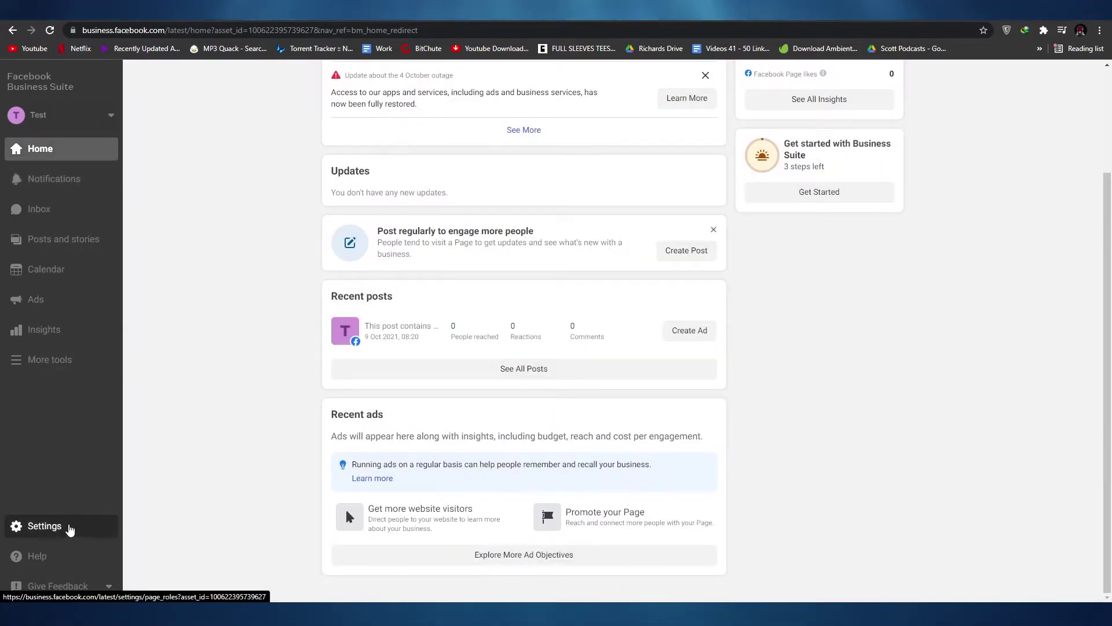
left_click(69, 527)
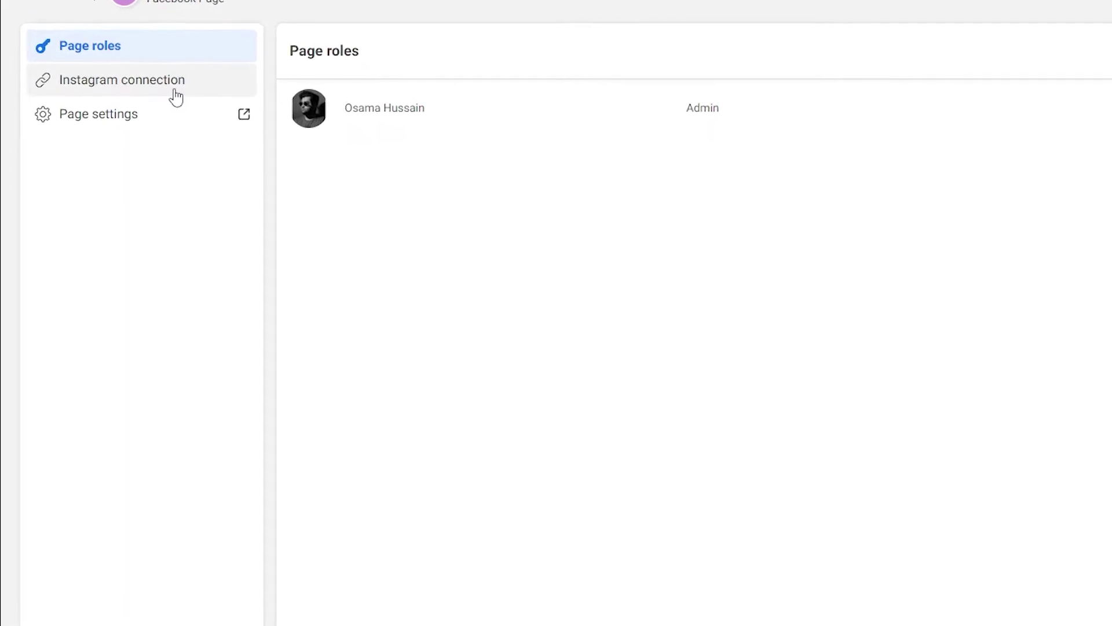
left_click(149, 97)
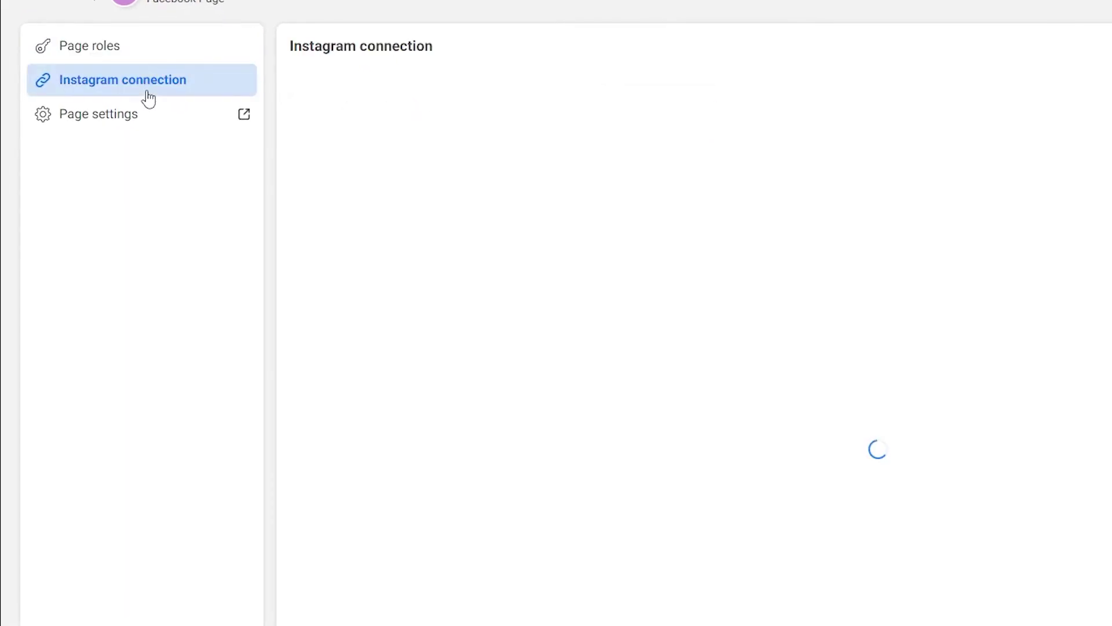
left_click(880, 278)
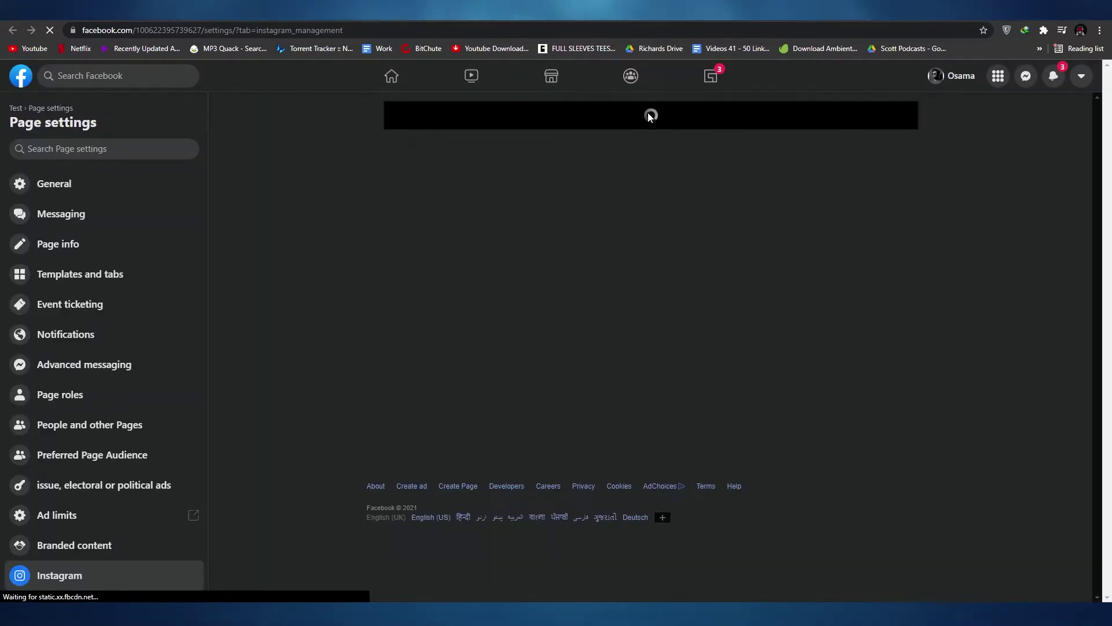
left_click(847, 215)
left_click(783, 355)
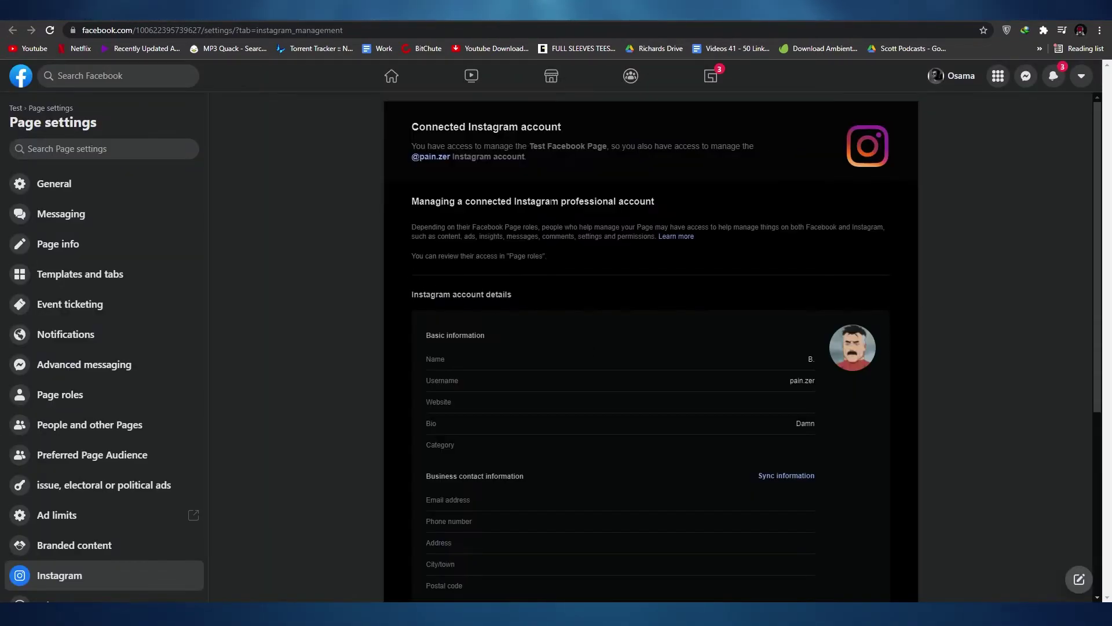
Step: Review the connected Instagram account's basic, business contact and private information and its disconnect option
scroll(535, 269, "down", 2)
scroll(485, 266, "up", 2)
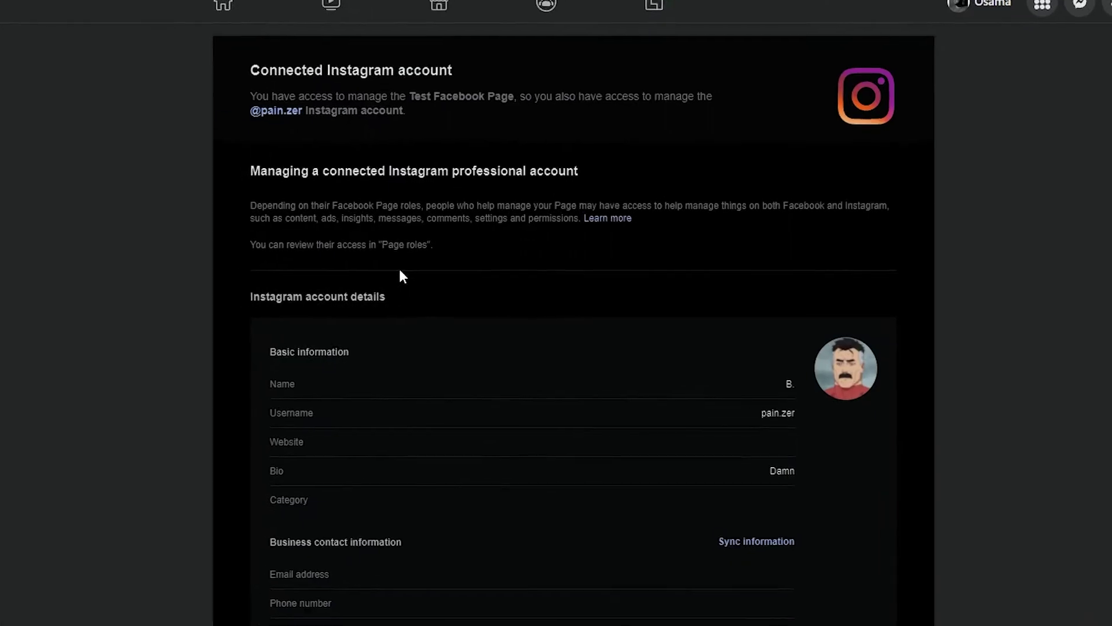
scroll(402, 269, "down", 2)
scroll(493, 174, "down", 3)
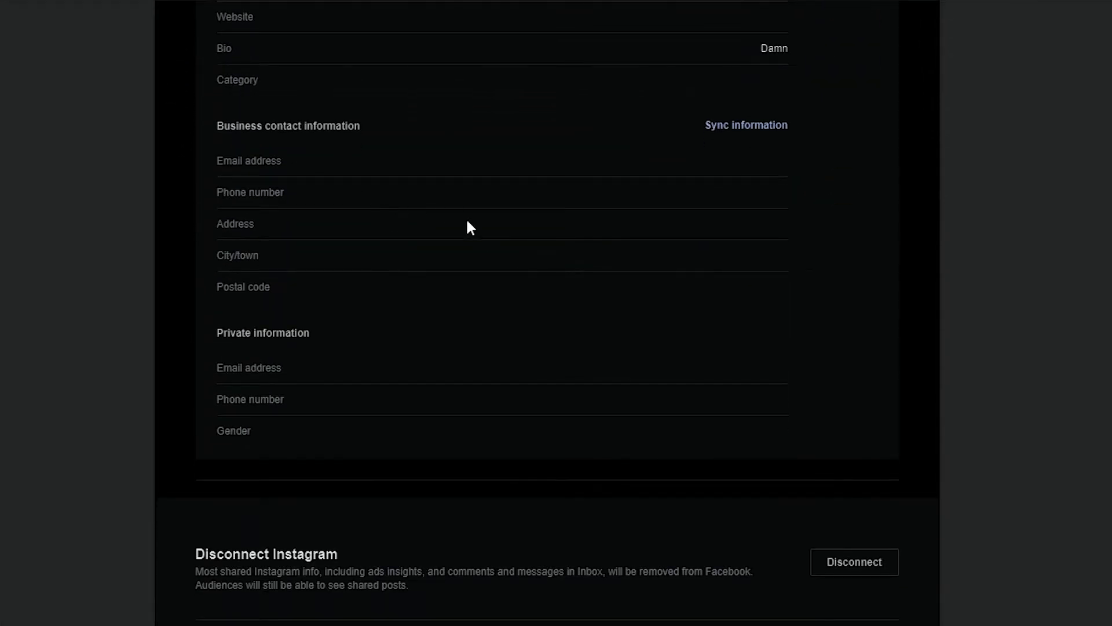
scroll(471, 227, "up", 5)
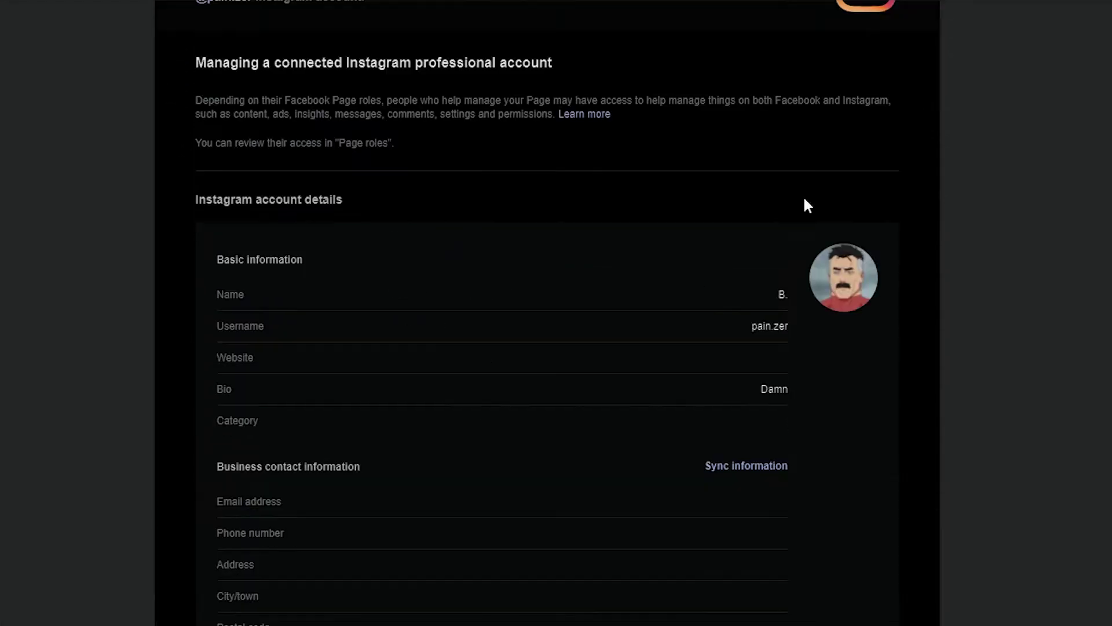
scroll(547, 417, "up", 2)
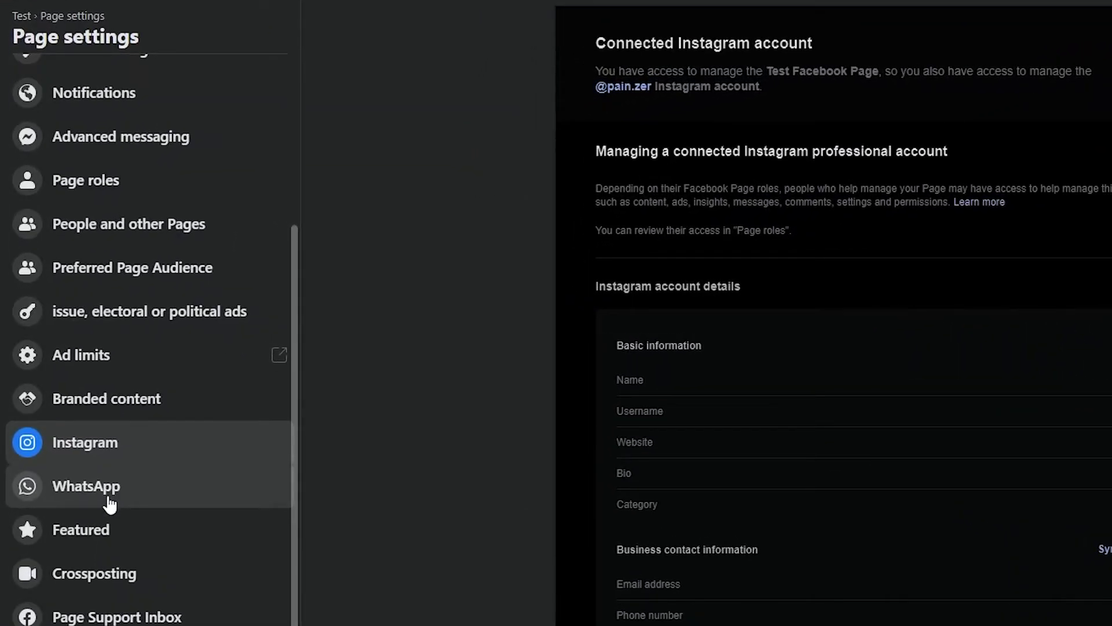
Step: Check the Page's WhatsApp connection settings and return to the Instagram settings
scroll(96, 509, "up", 4)
scroll(84, 551, "down", 2)
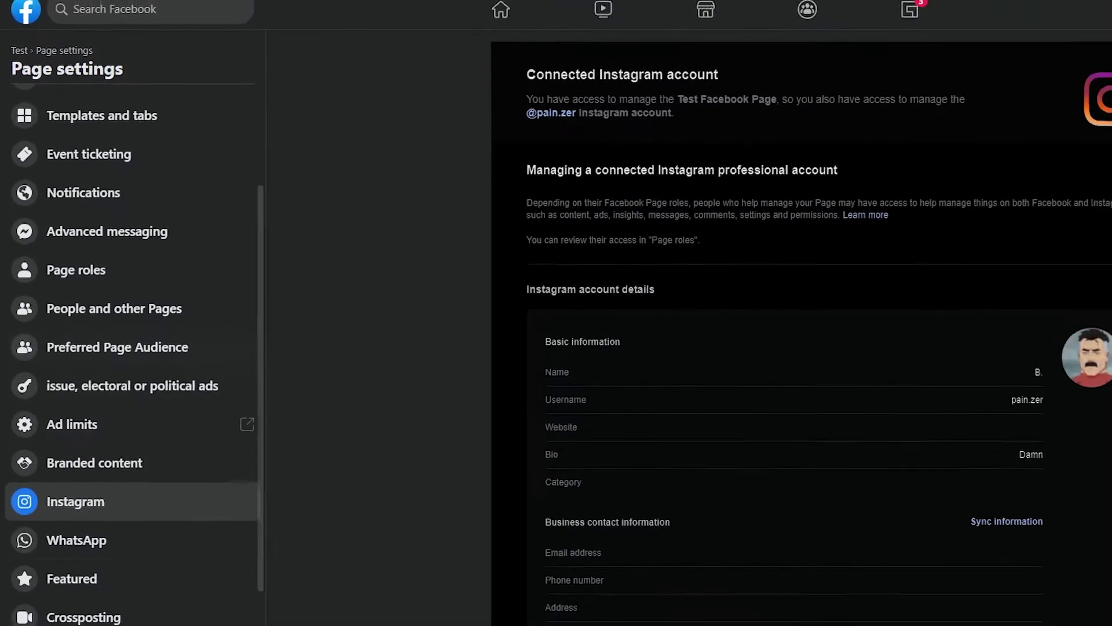
left_click(87, 569)
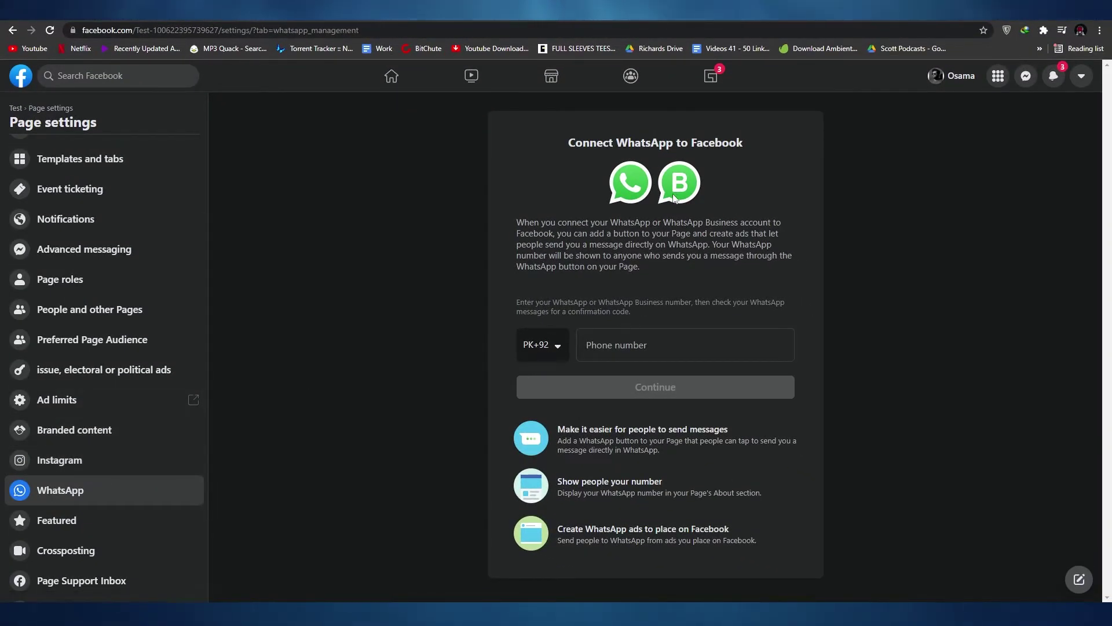
scroll(165, 400, "down", 2)
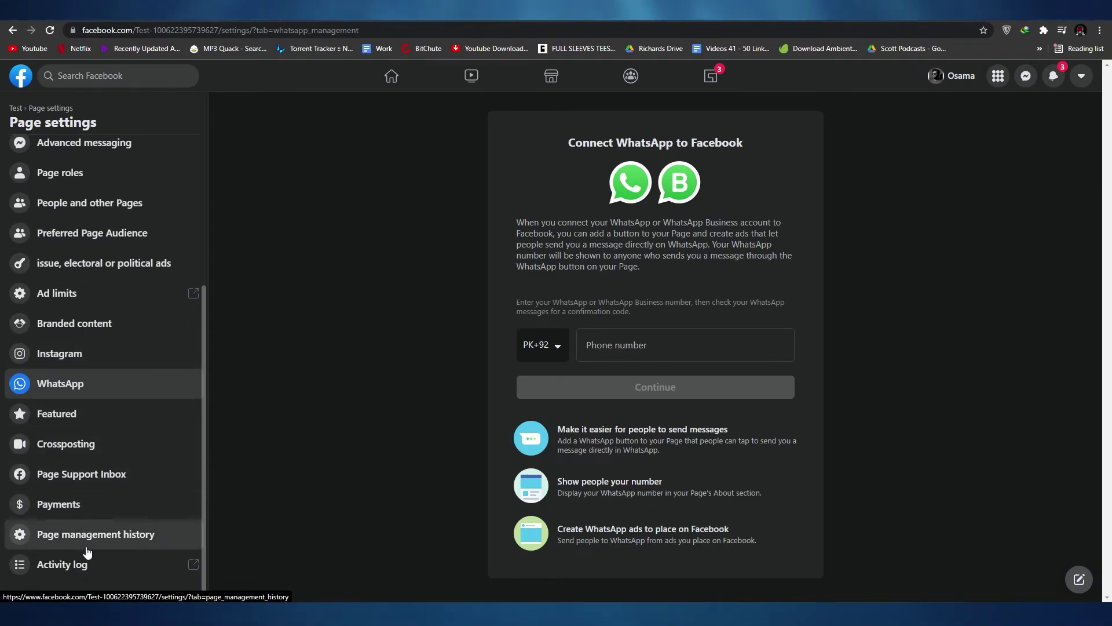
key("alt+Left")
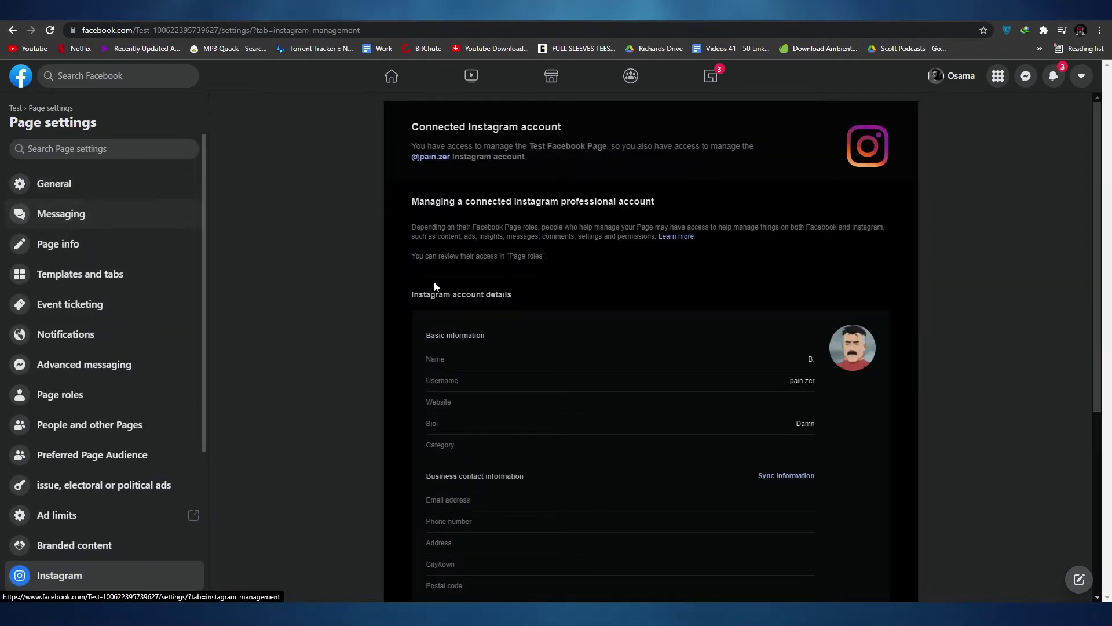
Step: Look through the Page's General and Messaging settings and the remaining settings categories
scroll(129, 402, "down", 2)
scroll(128, 403, "up", 2)
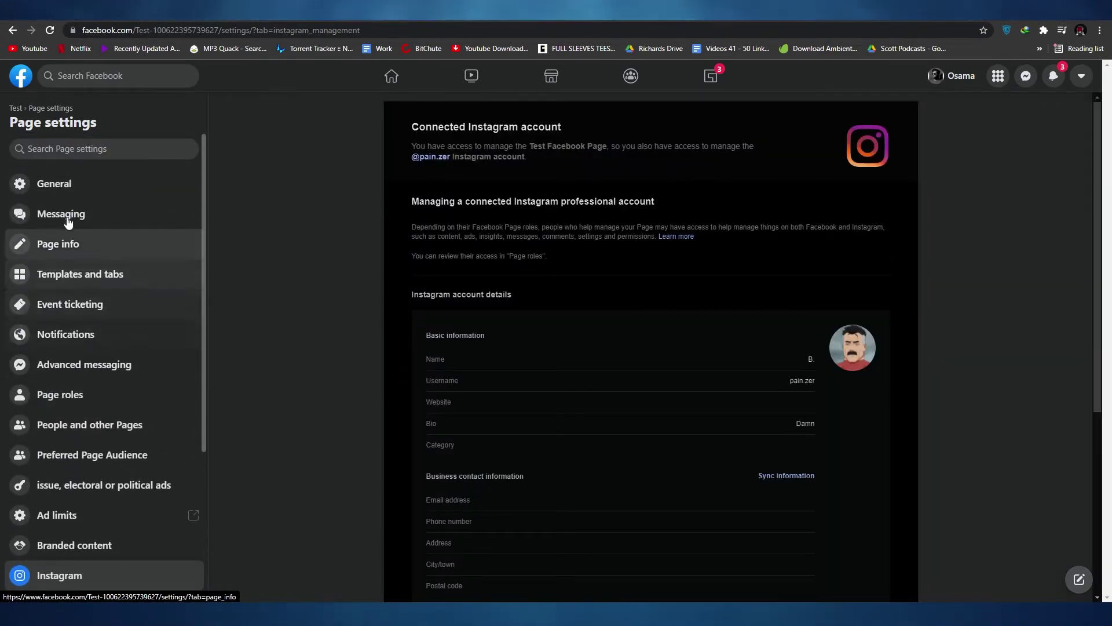
left_click(66, 192)
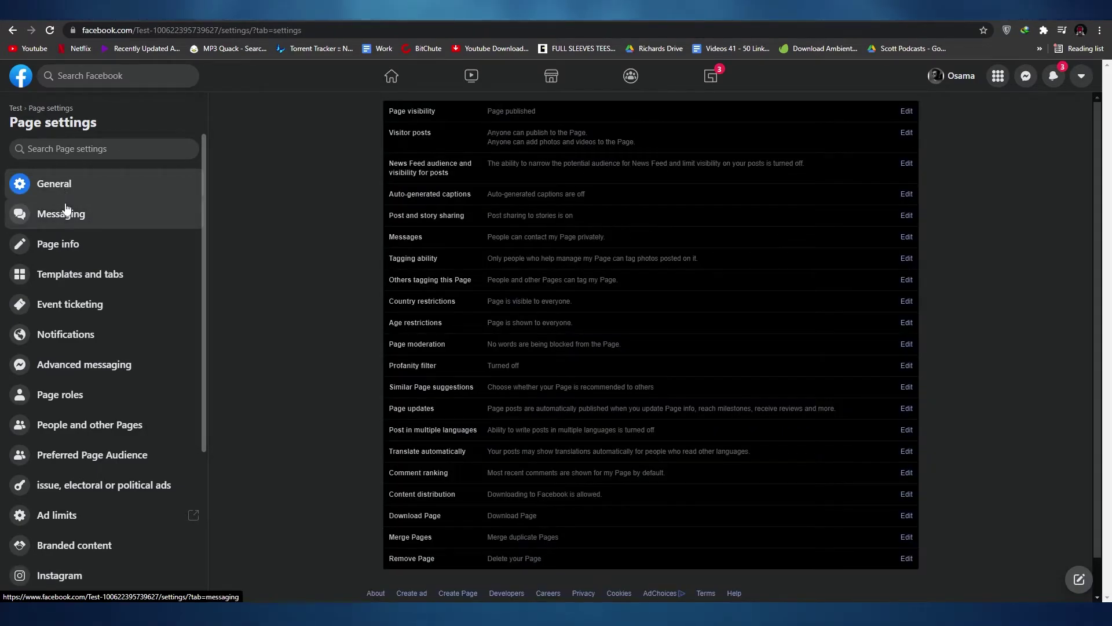
left_click(68, 219)
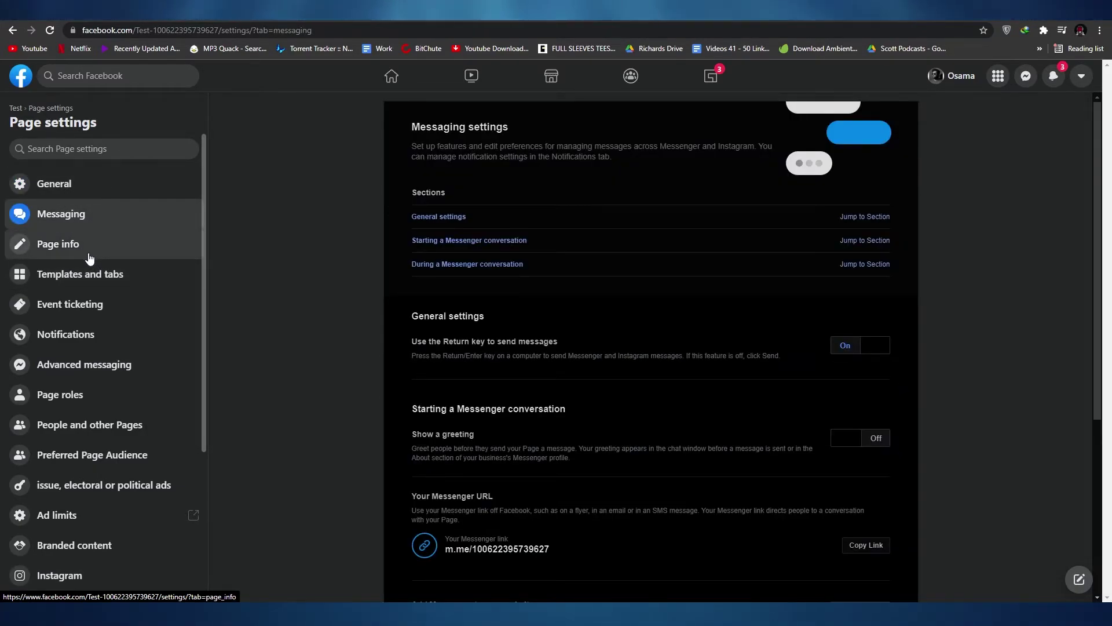
scroll(492, 325, "down", 3)
scroll(128, 354, "down", 3)
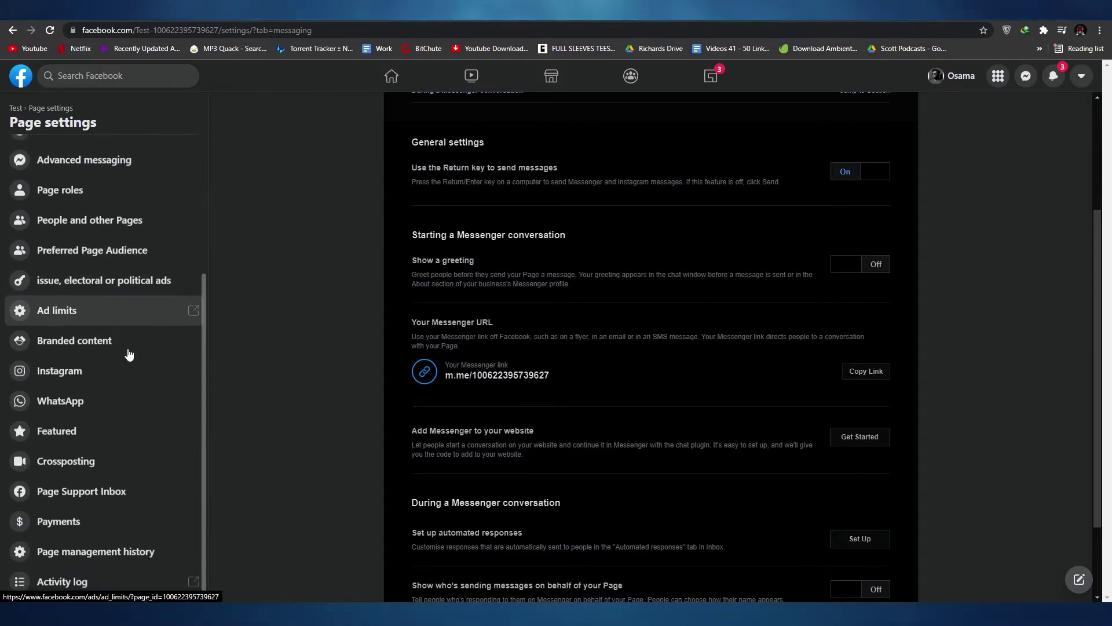
scroll(110, 510, "up", 4)
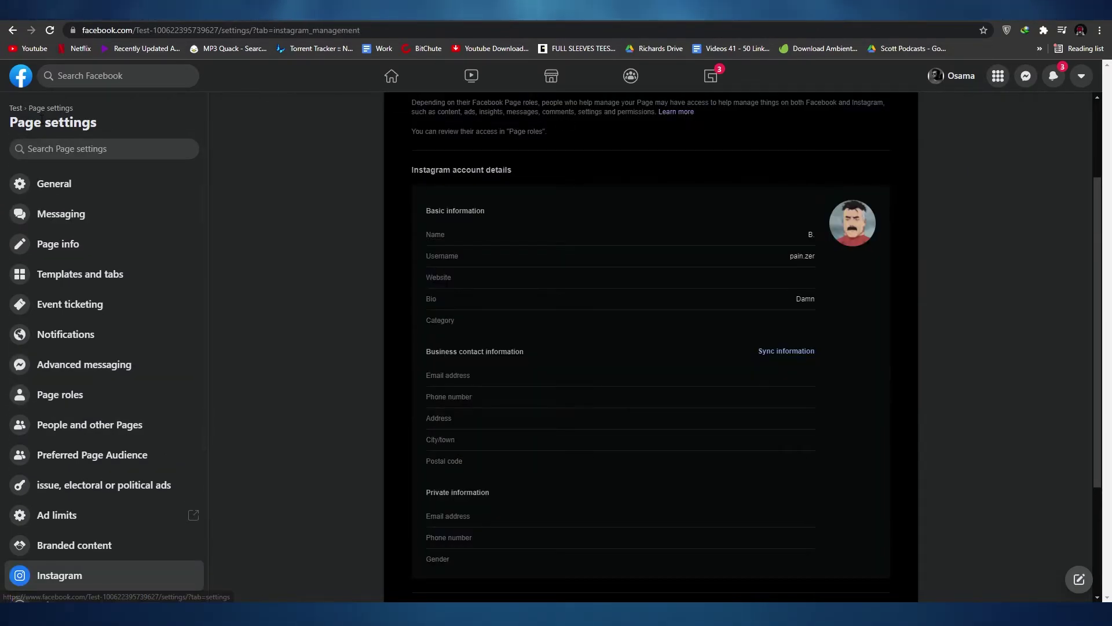
Step: Return to the Test Page and open its Business Suite Inbox
left_click(17, 109)
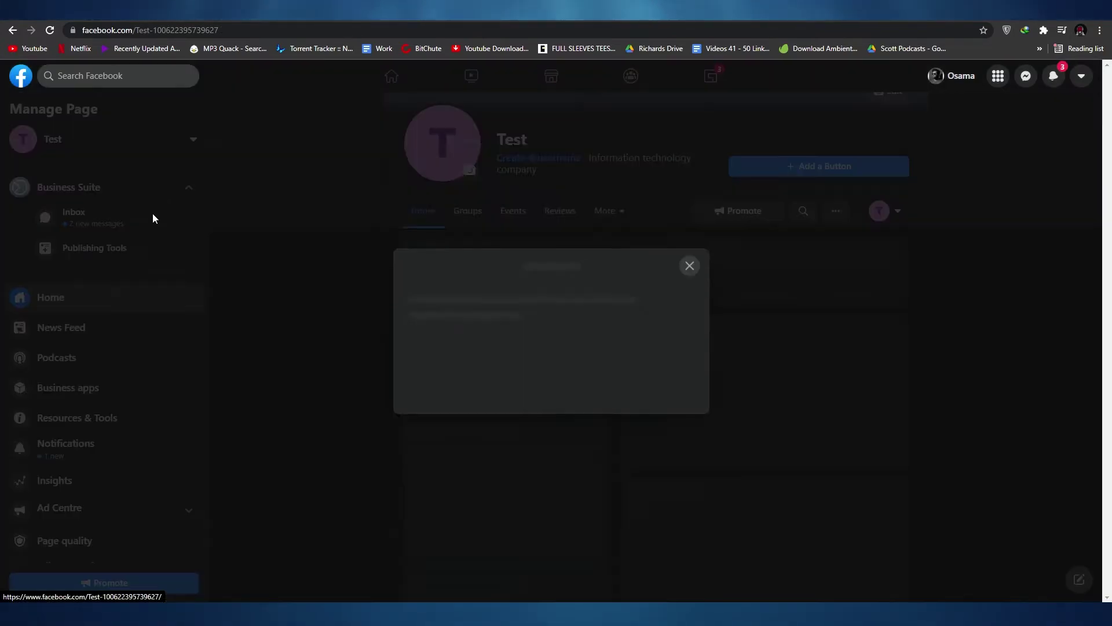
left_click(107, 232)
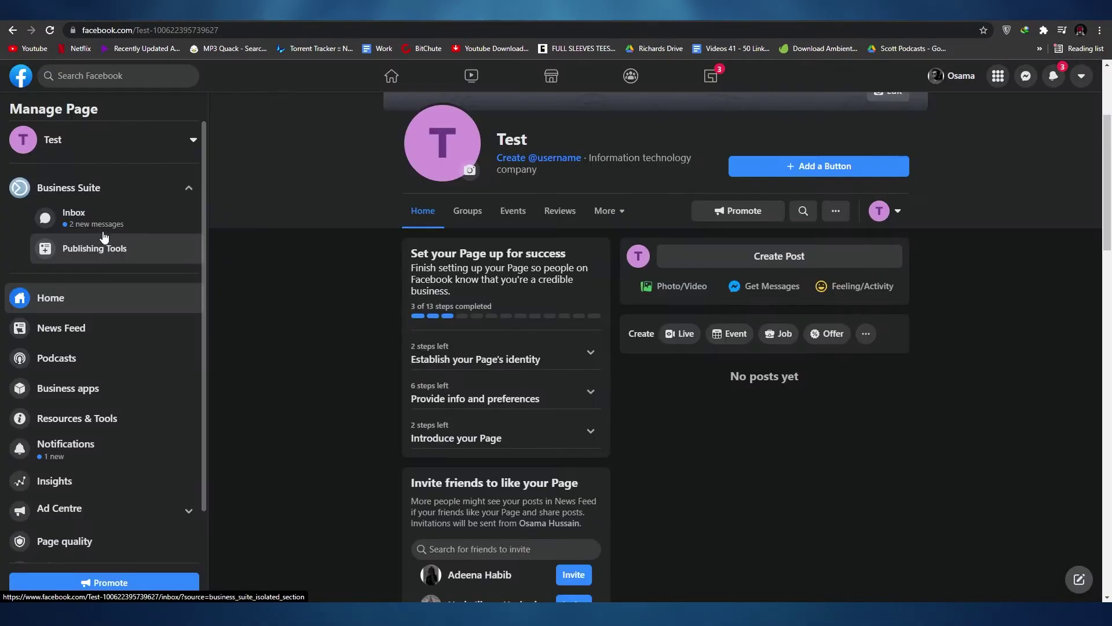
left_click(106, 231)
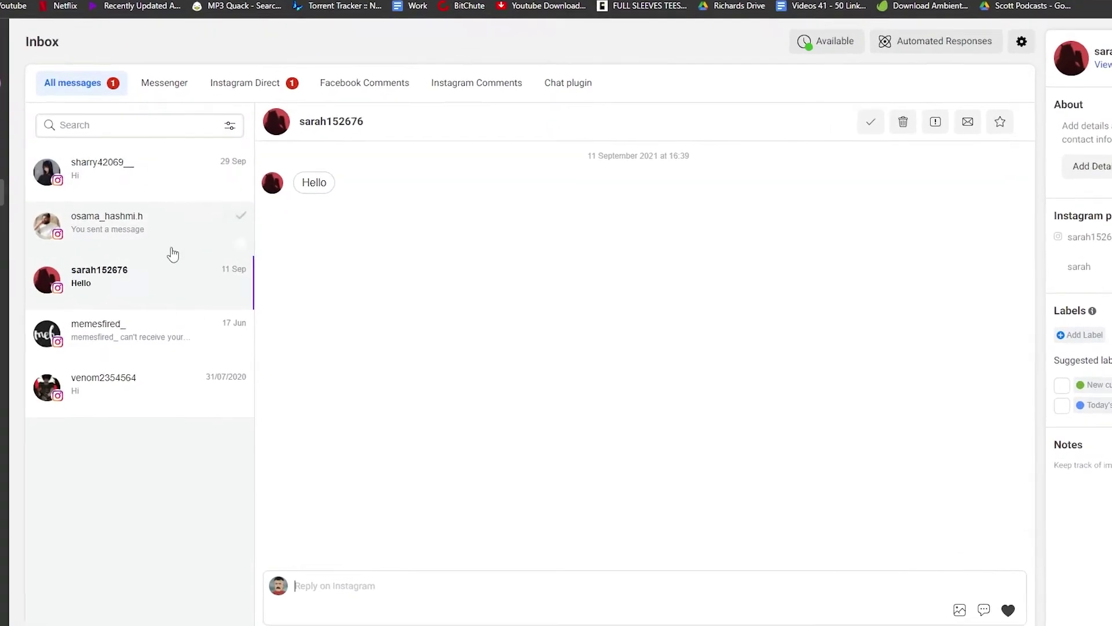
Step: Look through the Messenger, Facebook Comments, Instagram Comments and Chat plugin sections of the Inbox
left_click(181, 61)
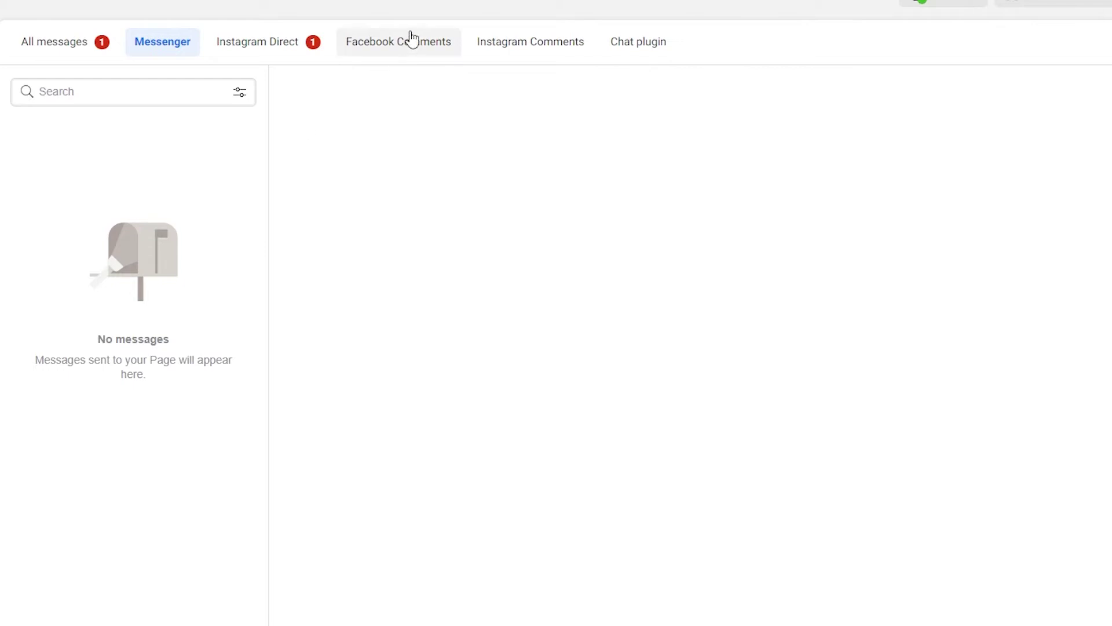
left_click(426, 49)
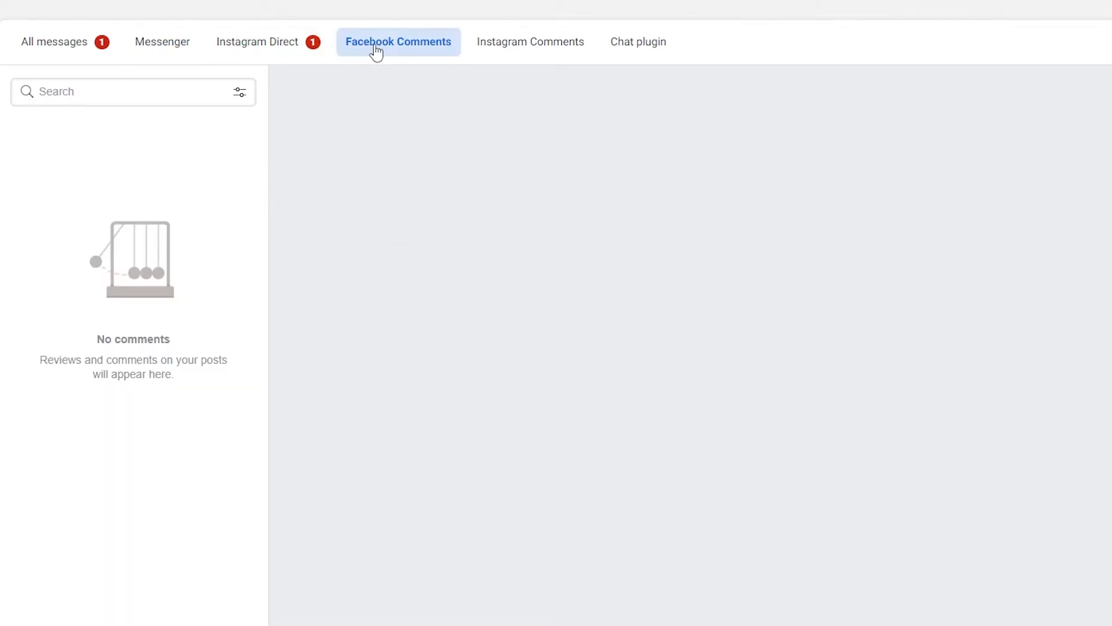
left_click(487, 52)
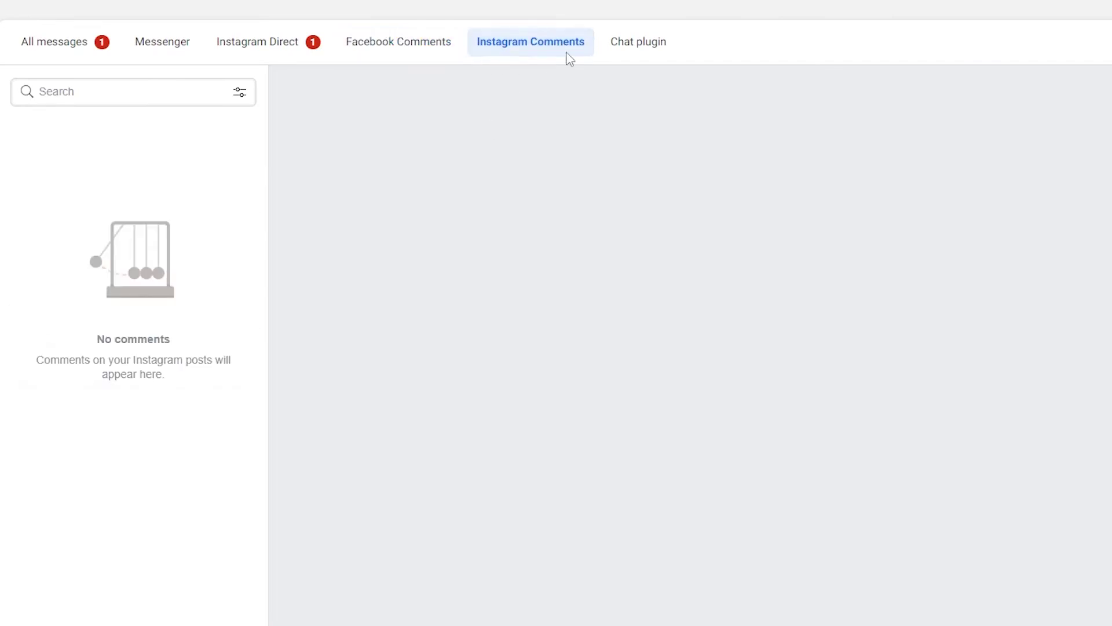
left_click(636, 51)
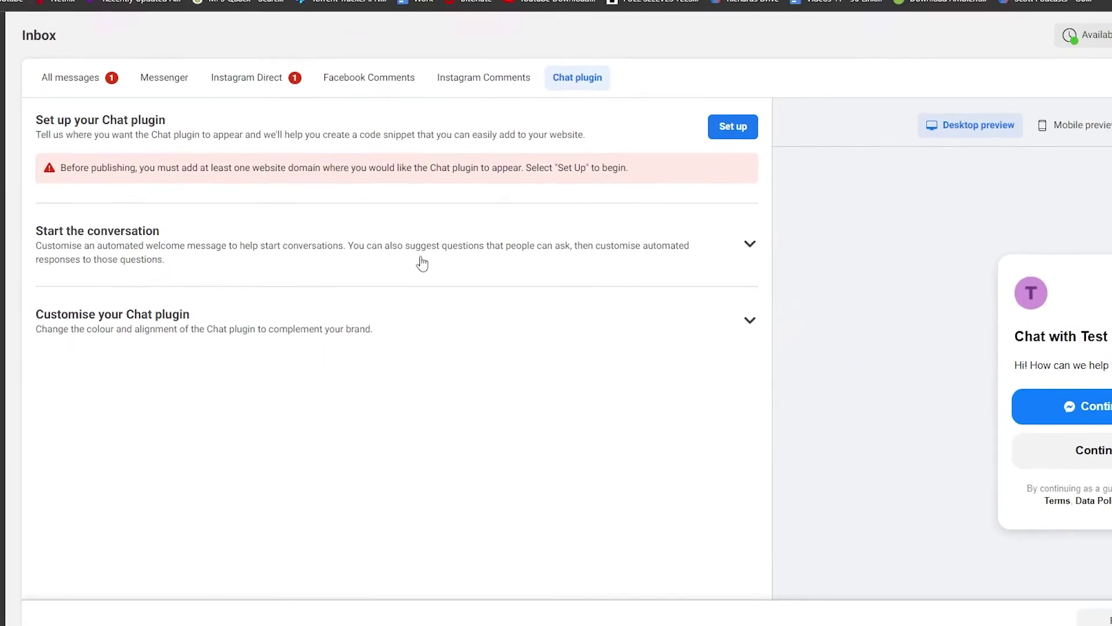
Step: In Posts and stories, explore a new post with Instagram added as a placement, close it unpublished, check the post's boost option and return Home
left_click(57, 234)
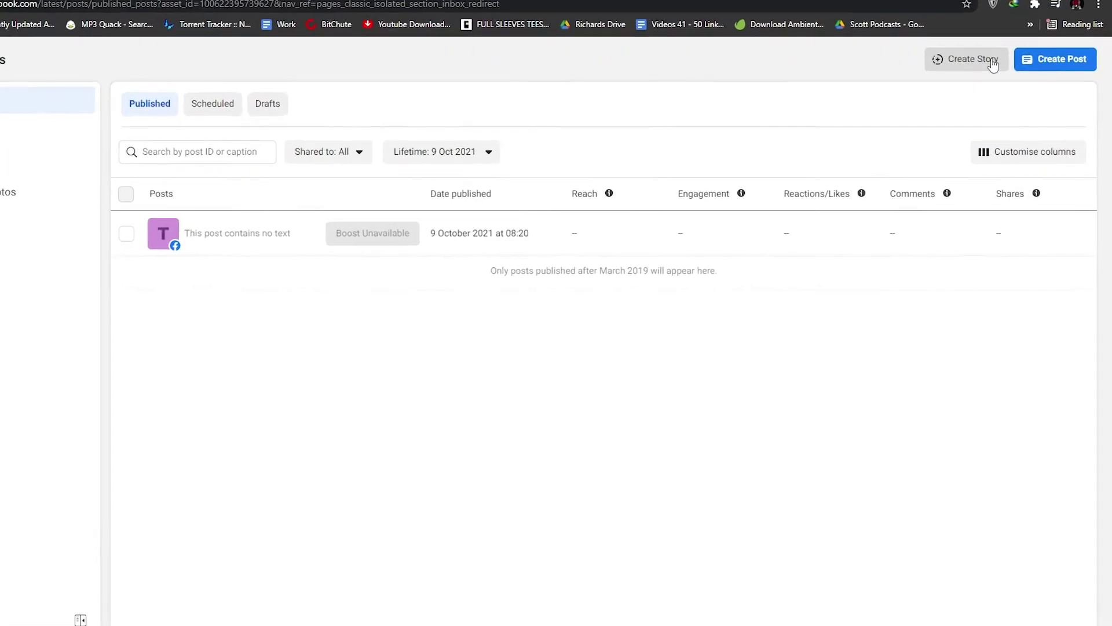
left_click(1013, 33)
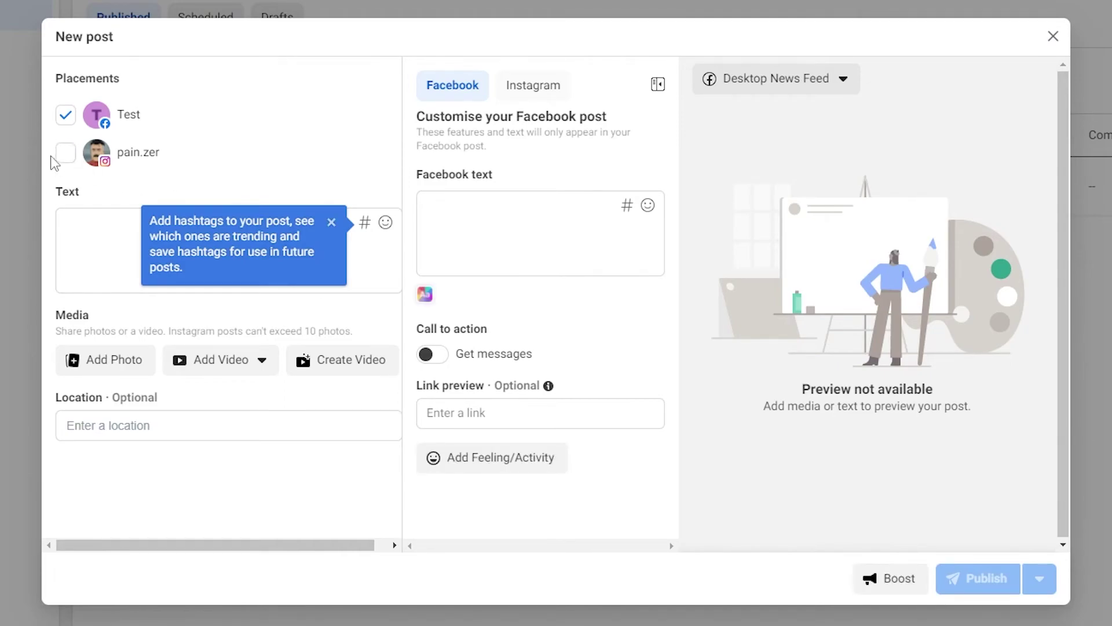
left_click(66, 154)
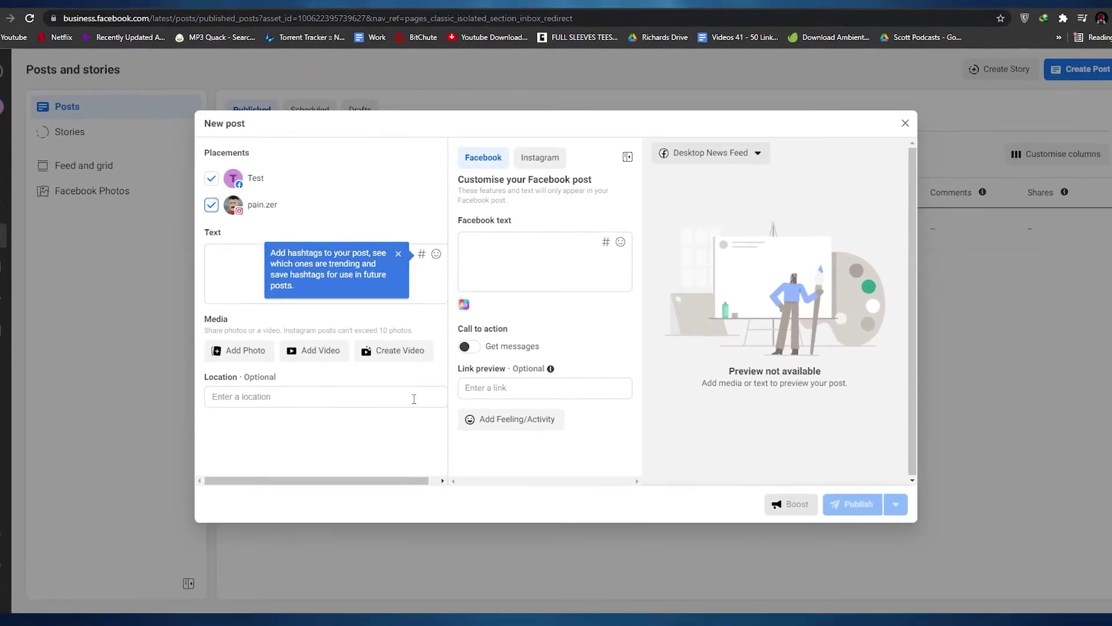
left_click(905, 122)
mouse_move(456, 228)
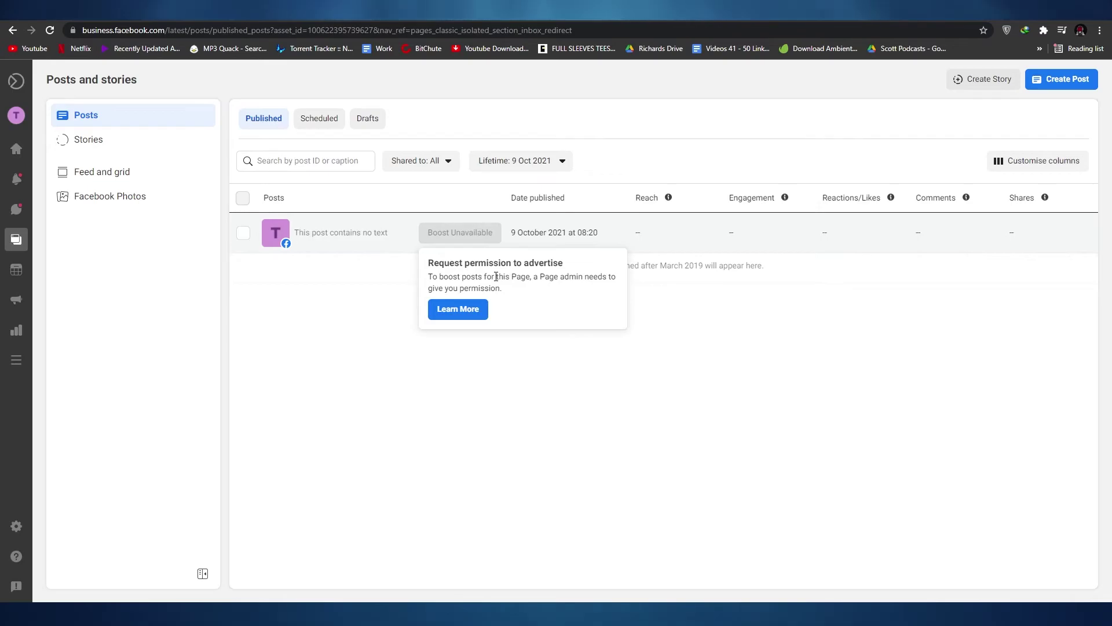
key("alt+Left")
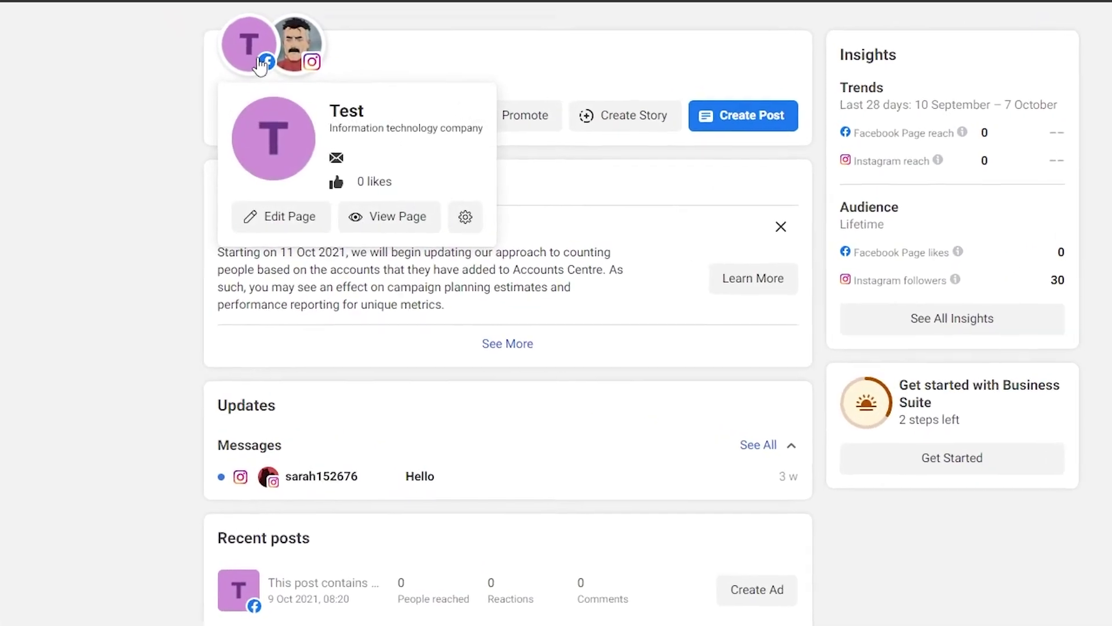
Step: Open the Test Page for editing from its profile card and look over its setup checklist, friend invitations and tips
mouse_move(232, 58)
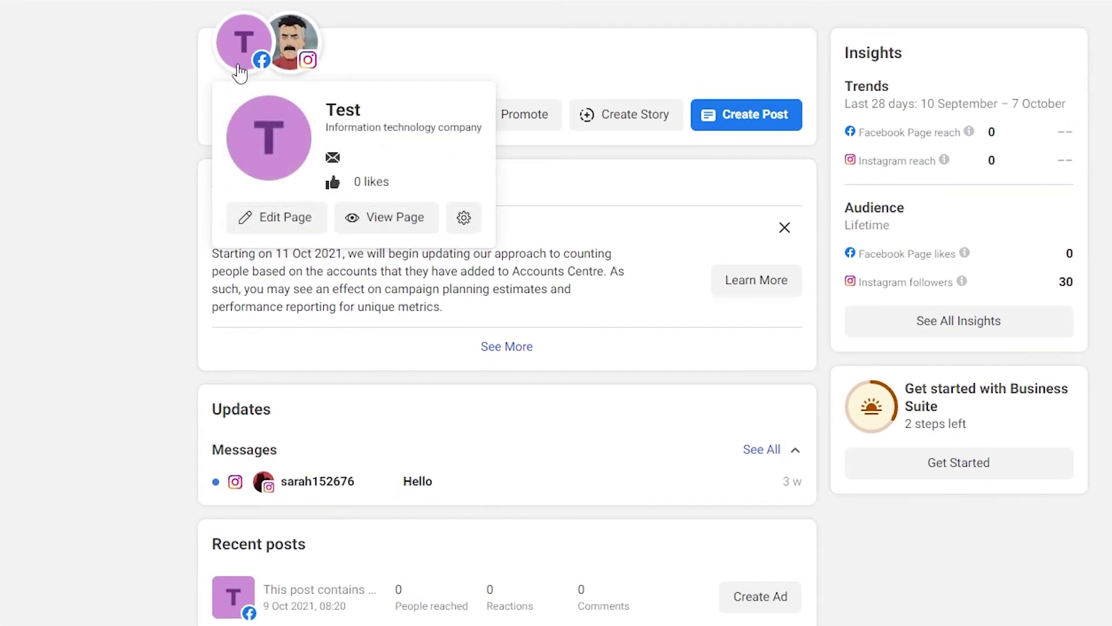
left_click(288, 215)
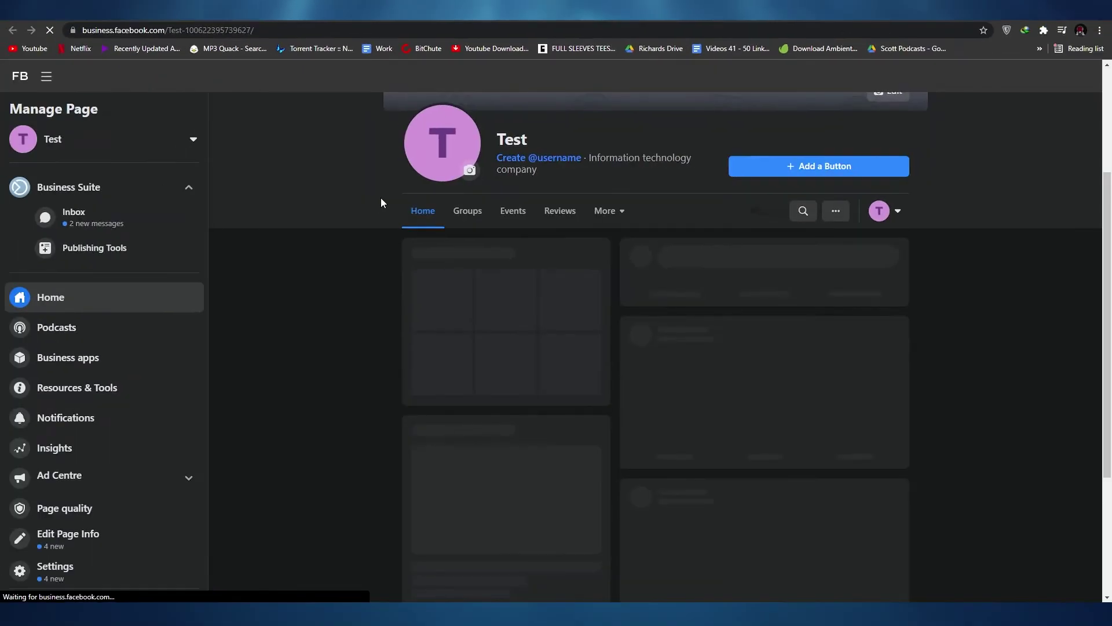
scroll(381, 197, "up", 3)
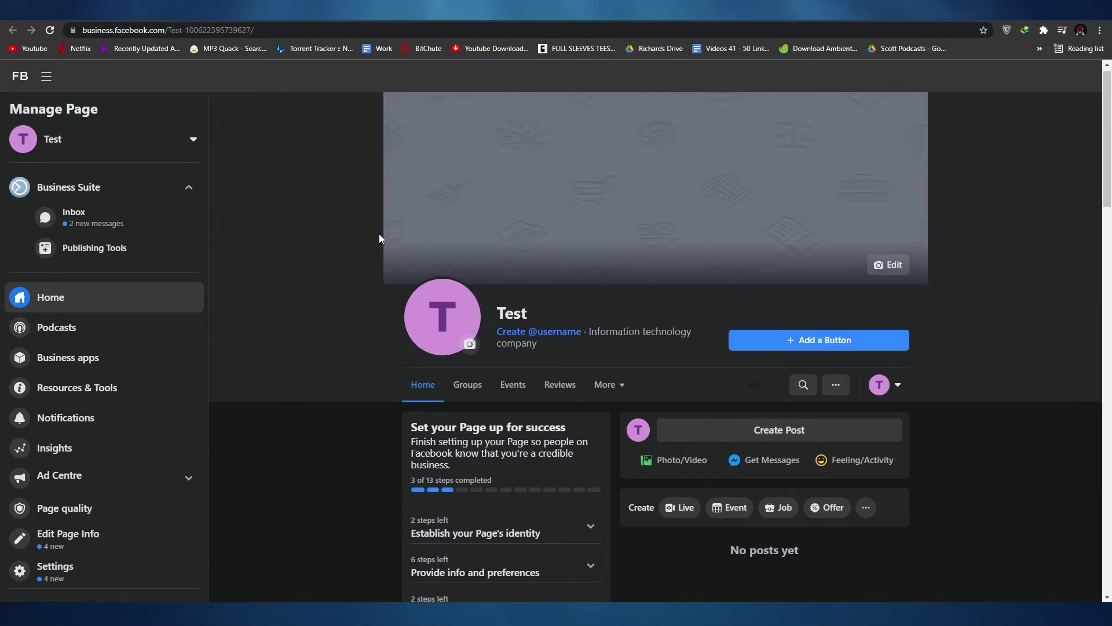
scroll(382, 226, "down", 4)
scroll(384, 242, "down", 5)
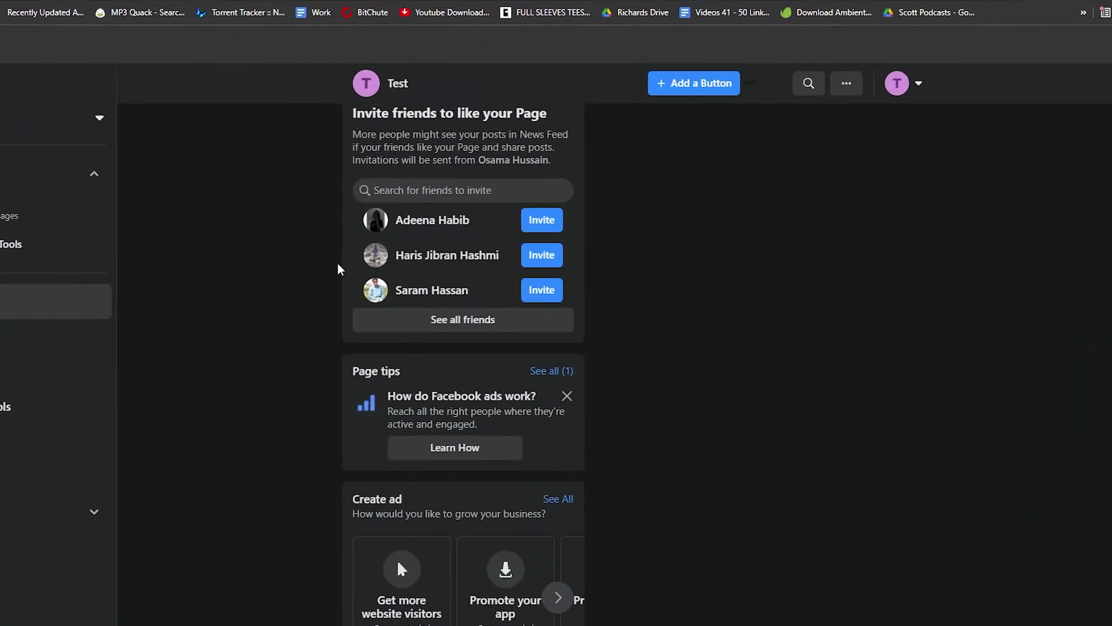
scroll(280, 263, "up", 5)
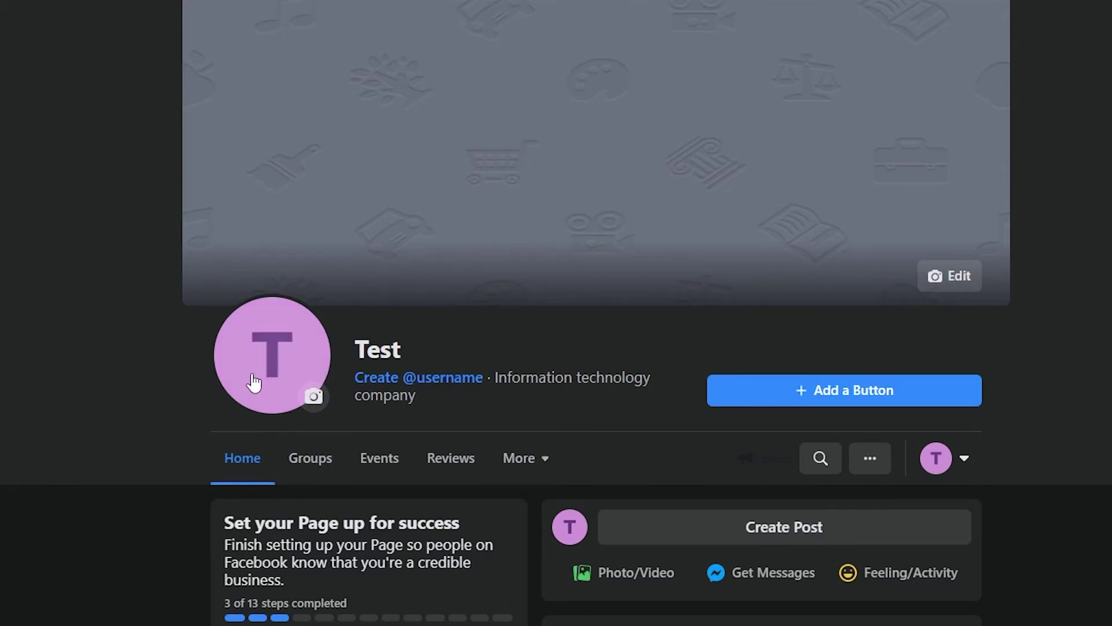
left_click(314, 398)
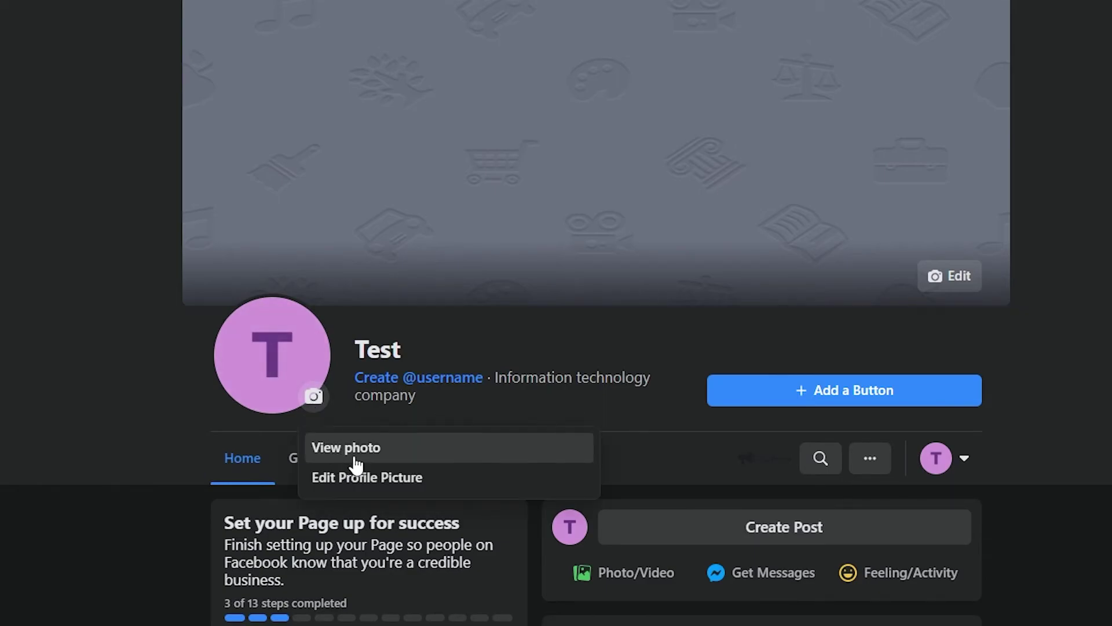
left_click(397, 486)
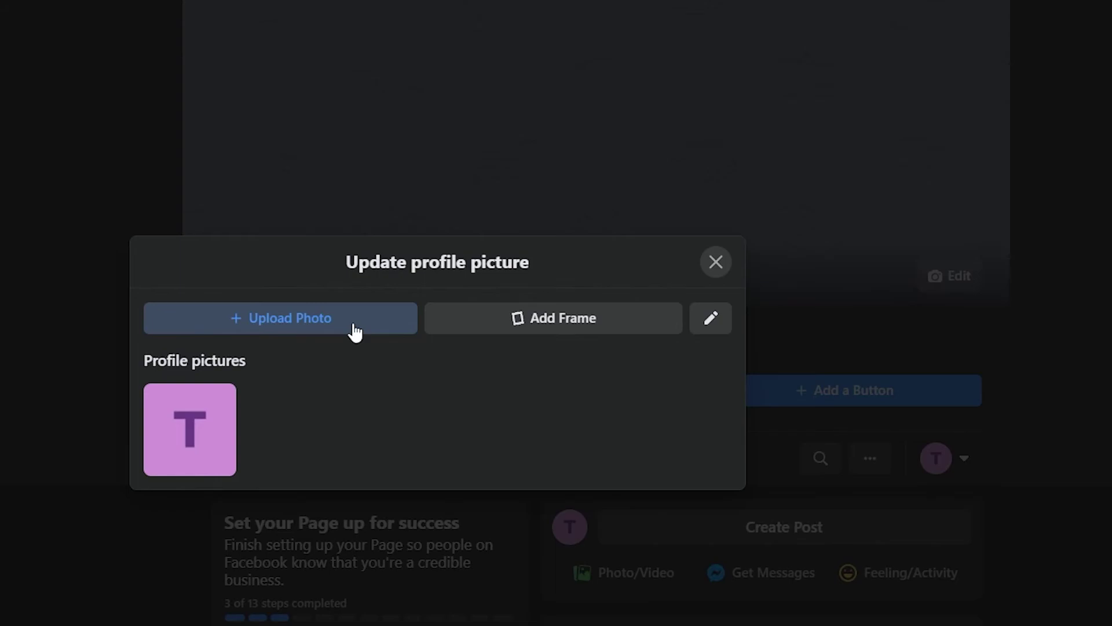
left_click(310, 328)
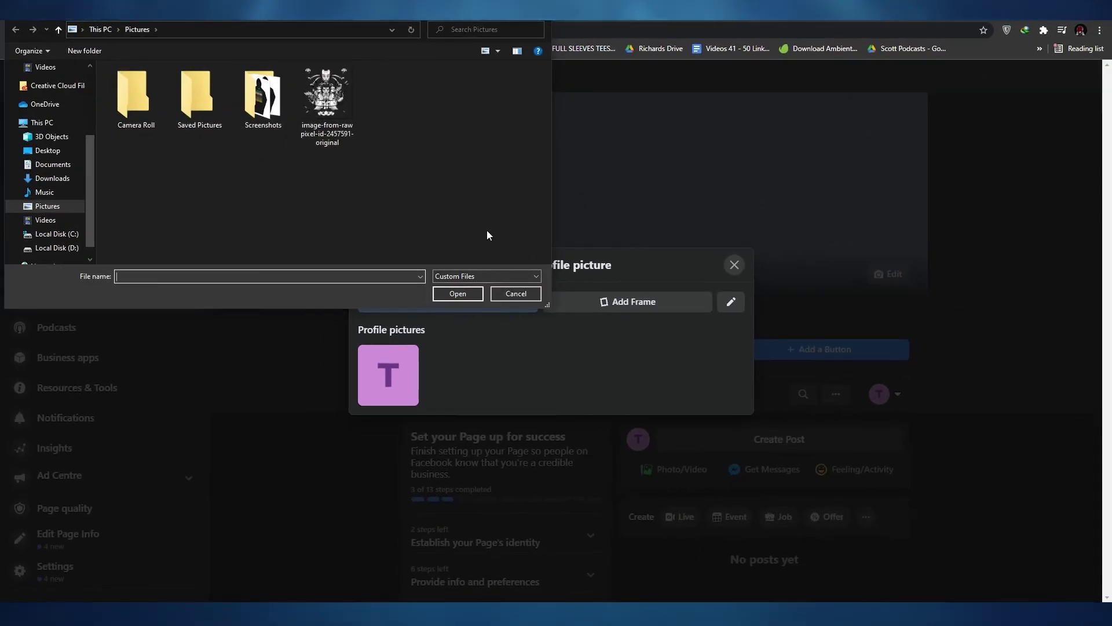
left_click(342, 129)
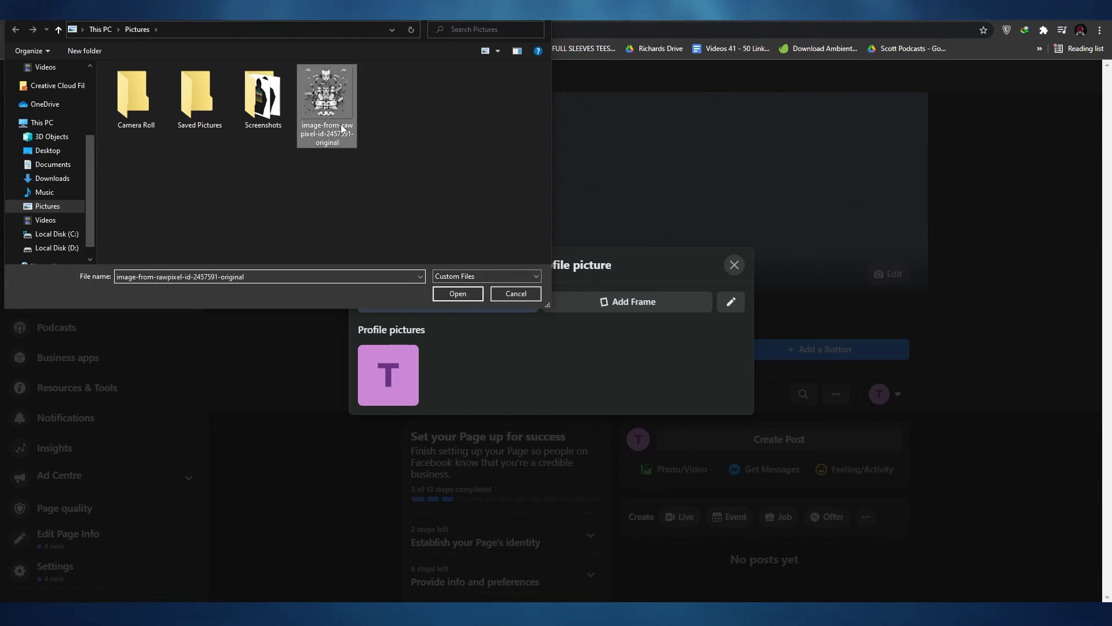
left_click(457, 293)
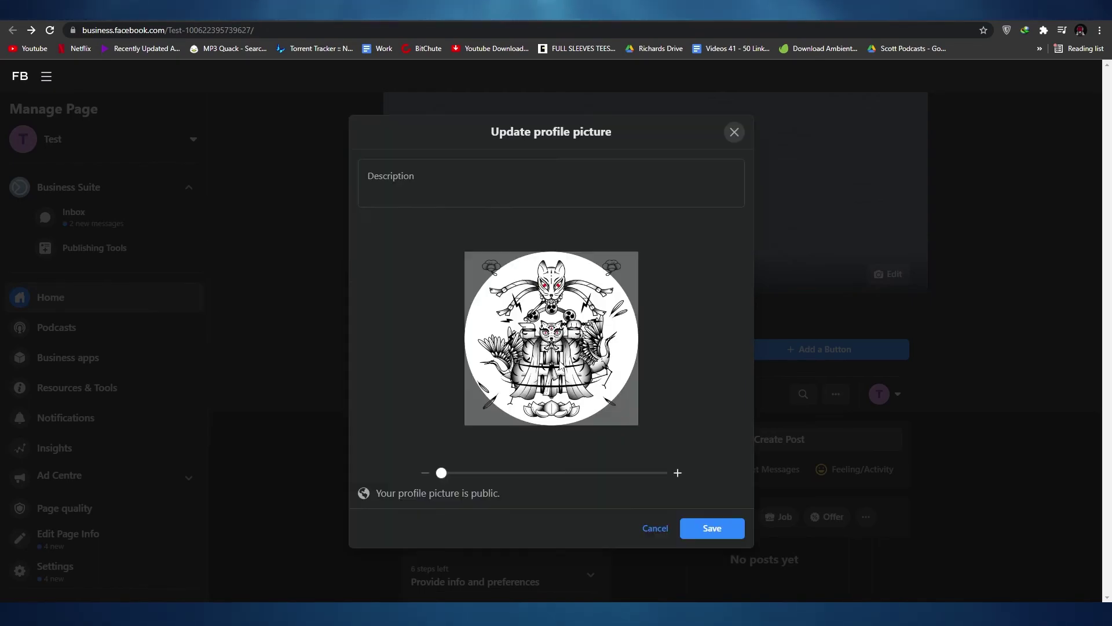
mouse_move(440, 476)
left_mouse_down()
mouse_move(464, 473)
mouse_move(440, 472)
left_mouse_up()
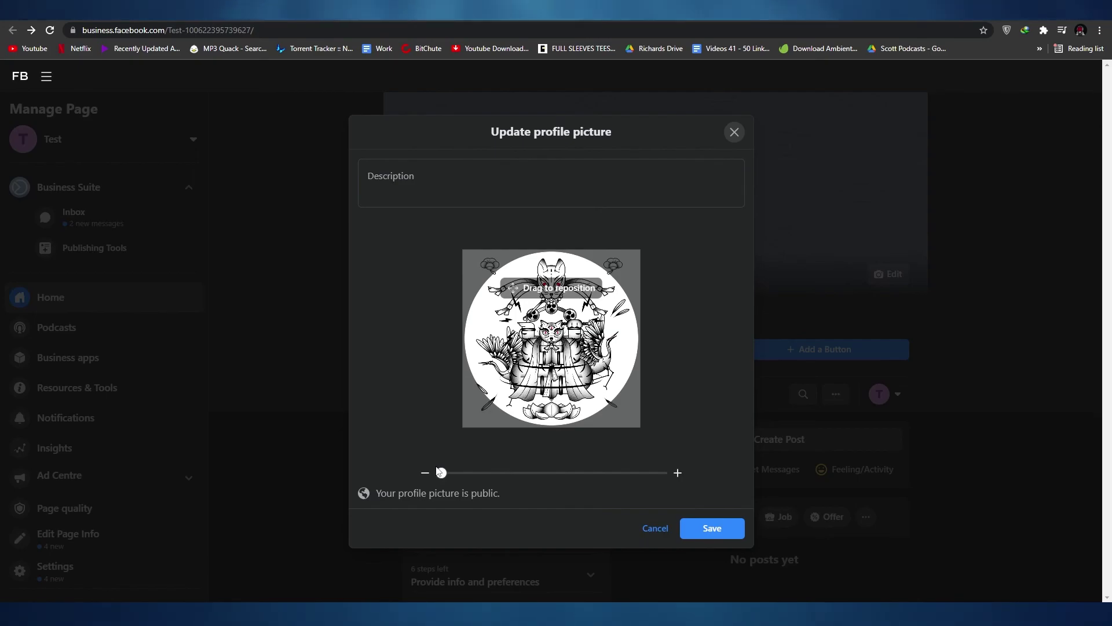
left_click(729, 527)
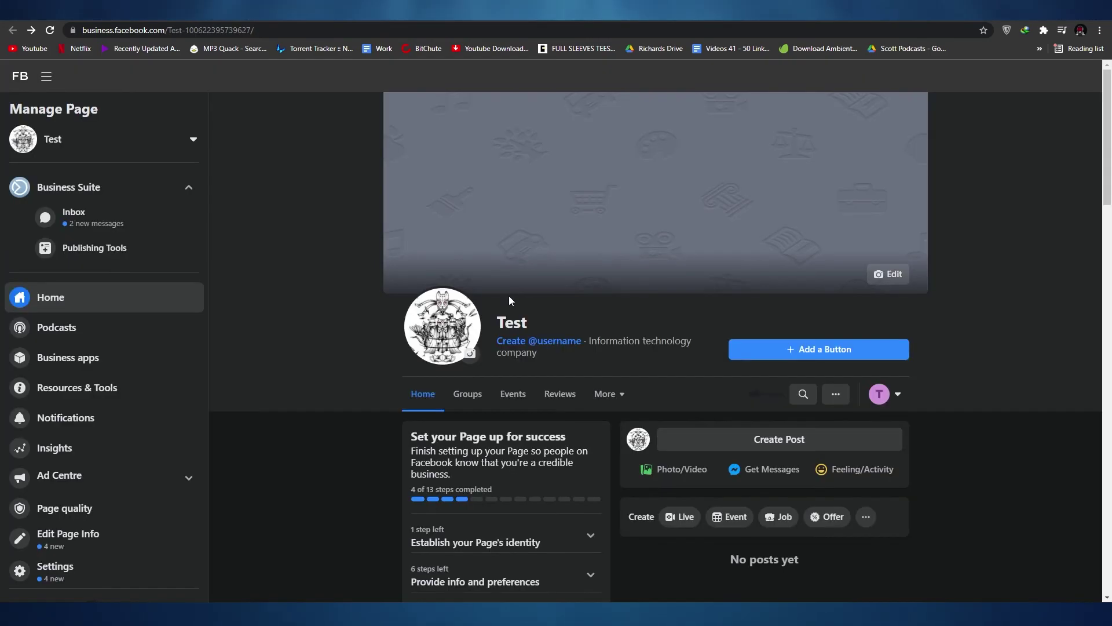
Step: Look over the Page's setup checklist and profile picture post, and open the Publishing Tools
scroll(430, 333, "down", 3)
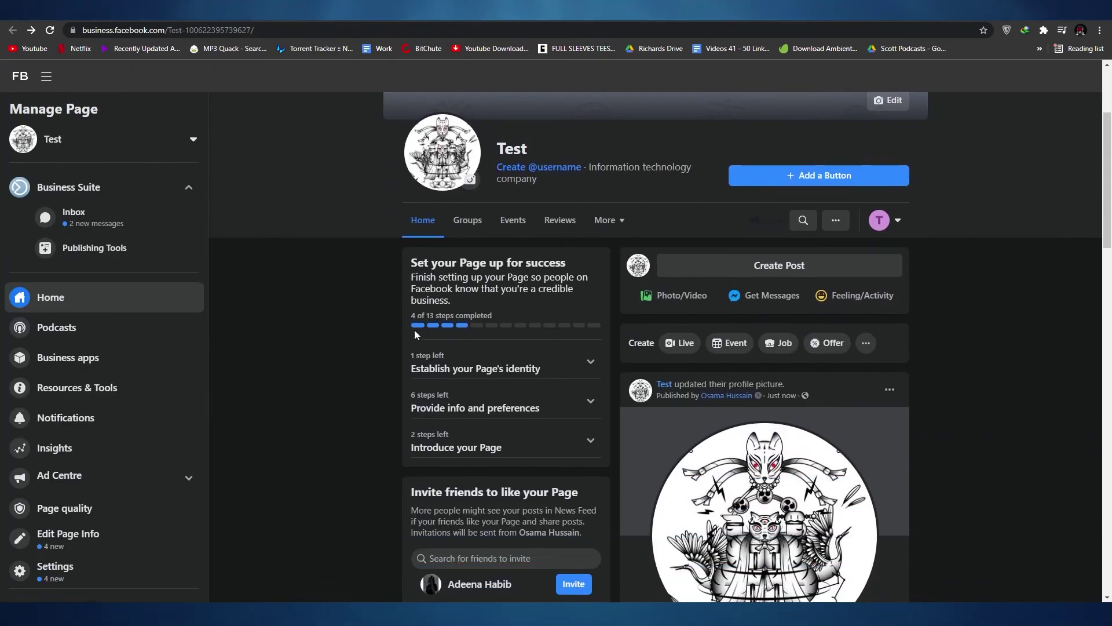
scroll(453, 328, "down", 2)
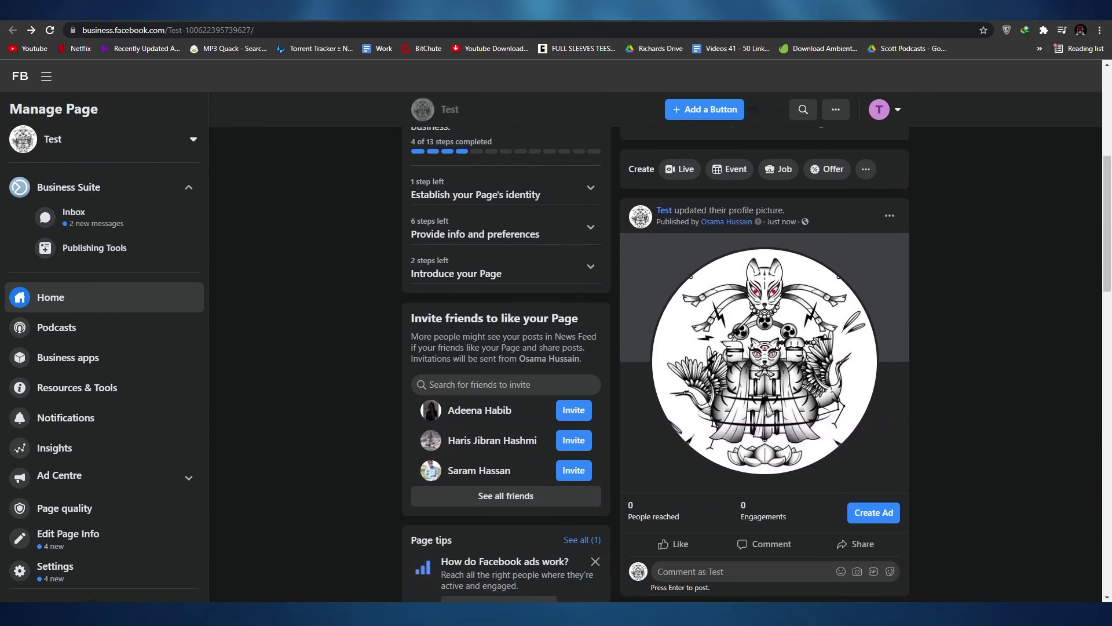
left_click(87, 248)
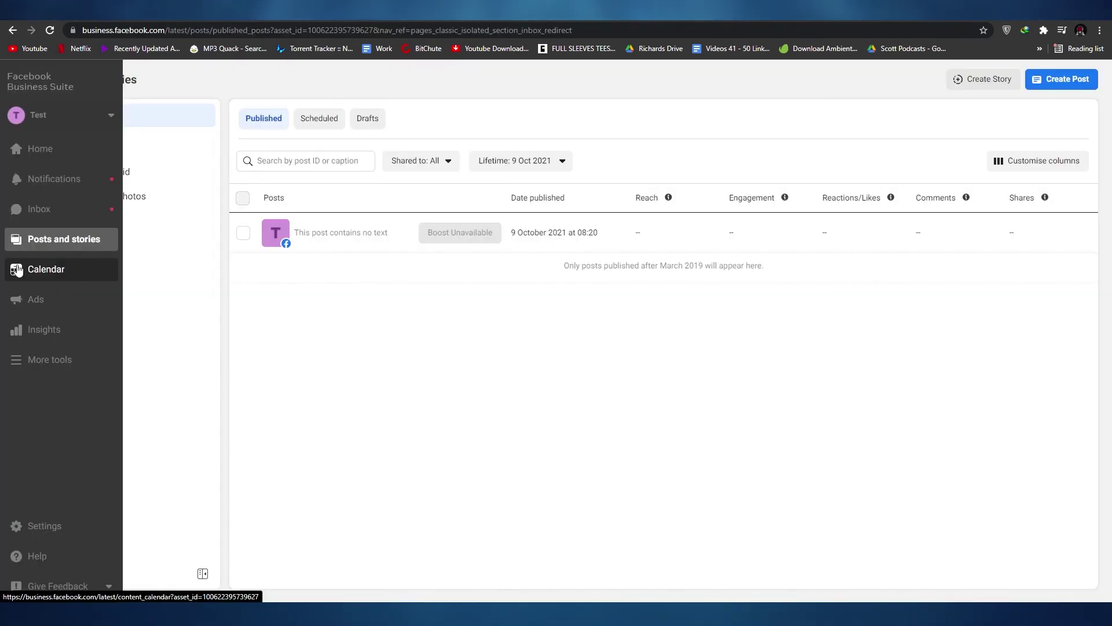